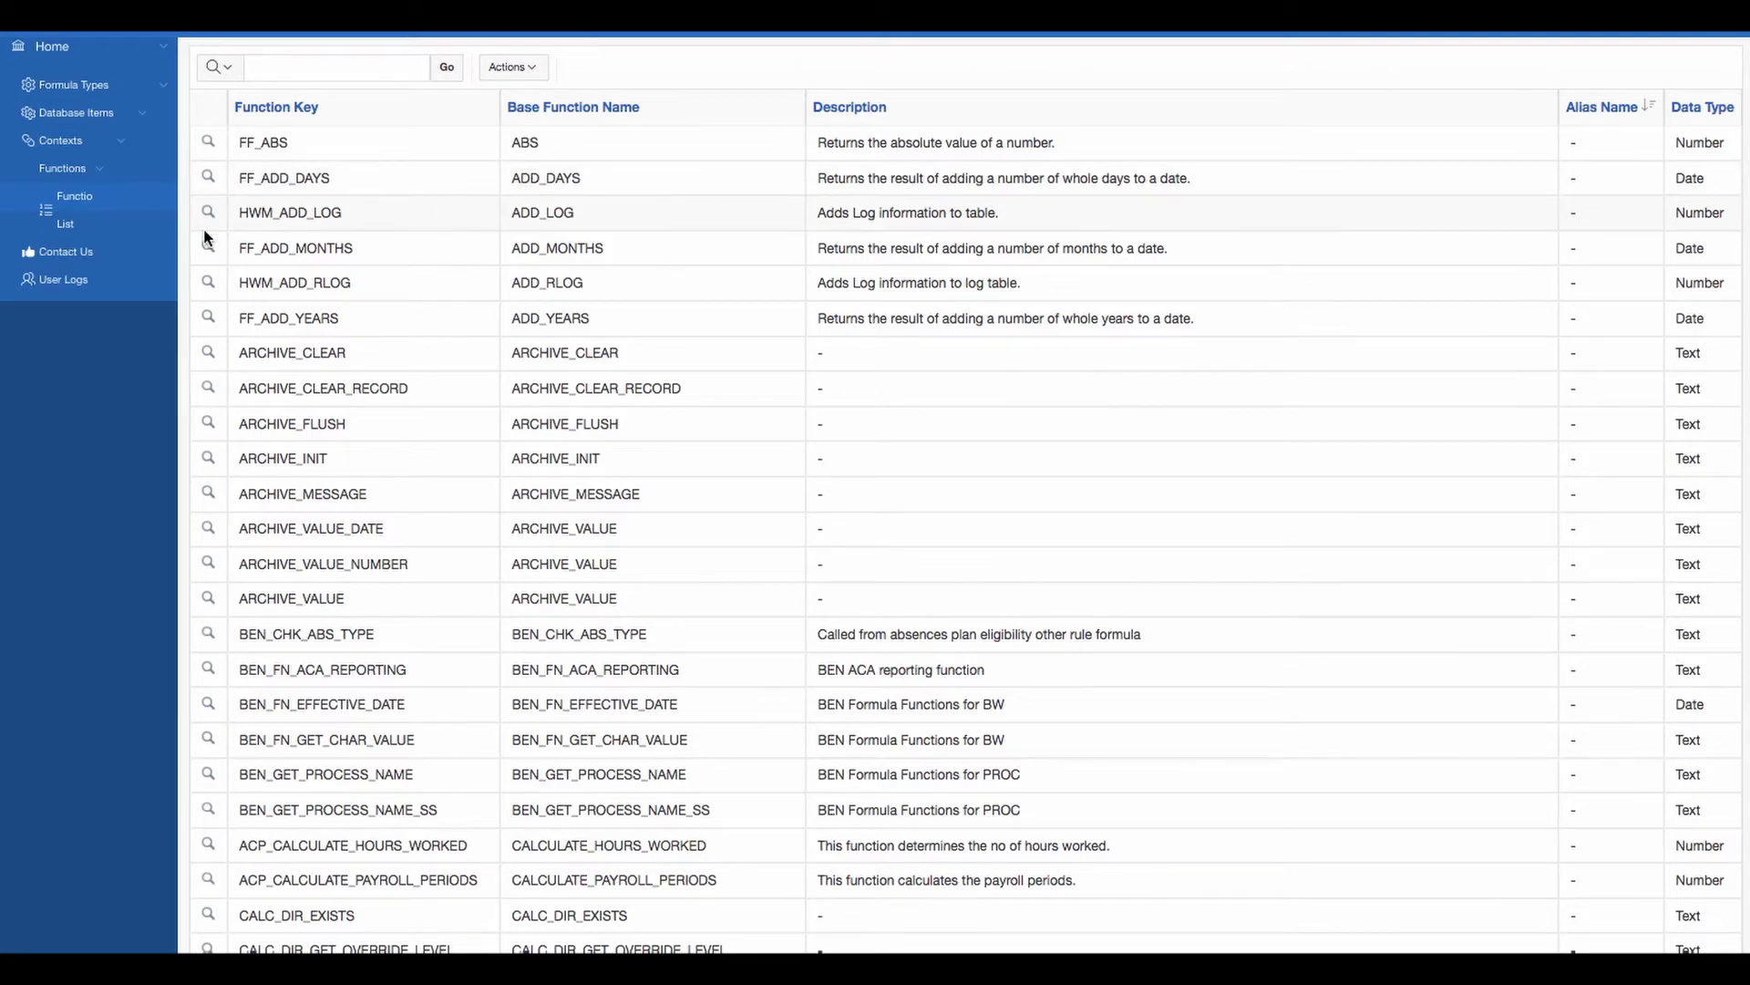
pyautogui.click(208, 180)
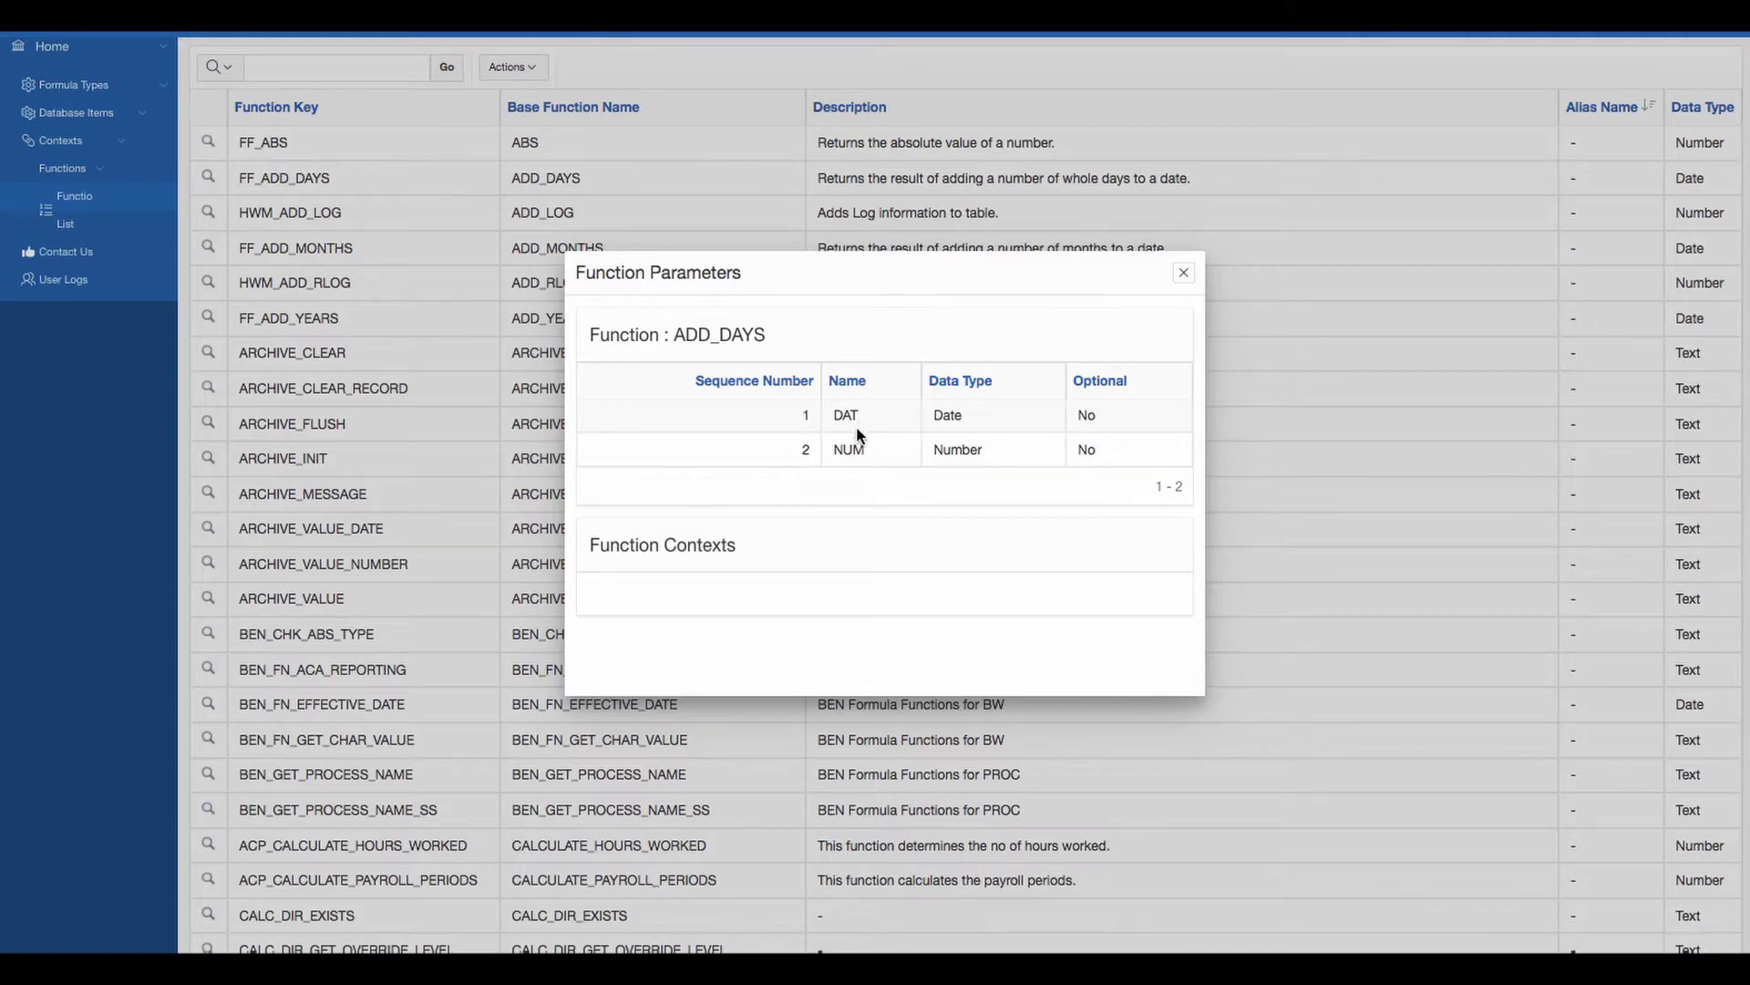
pyautogui.click(1184, 274)
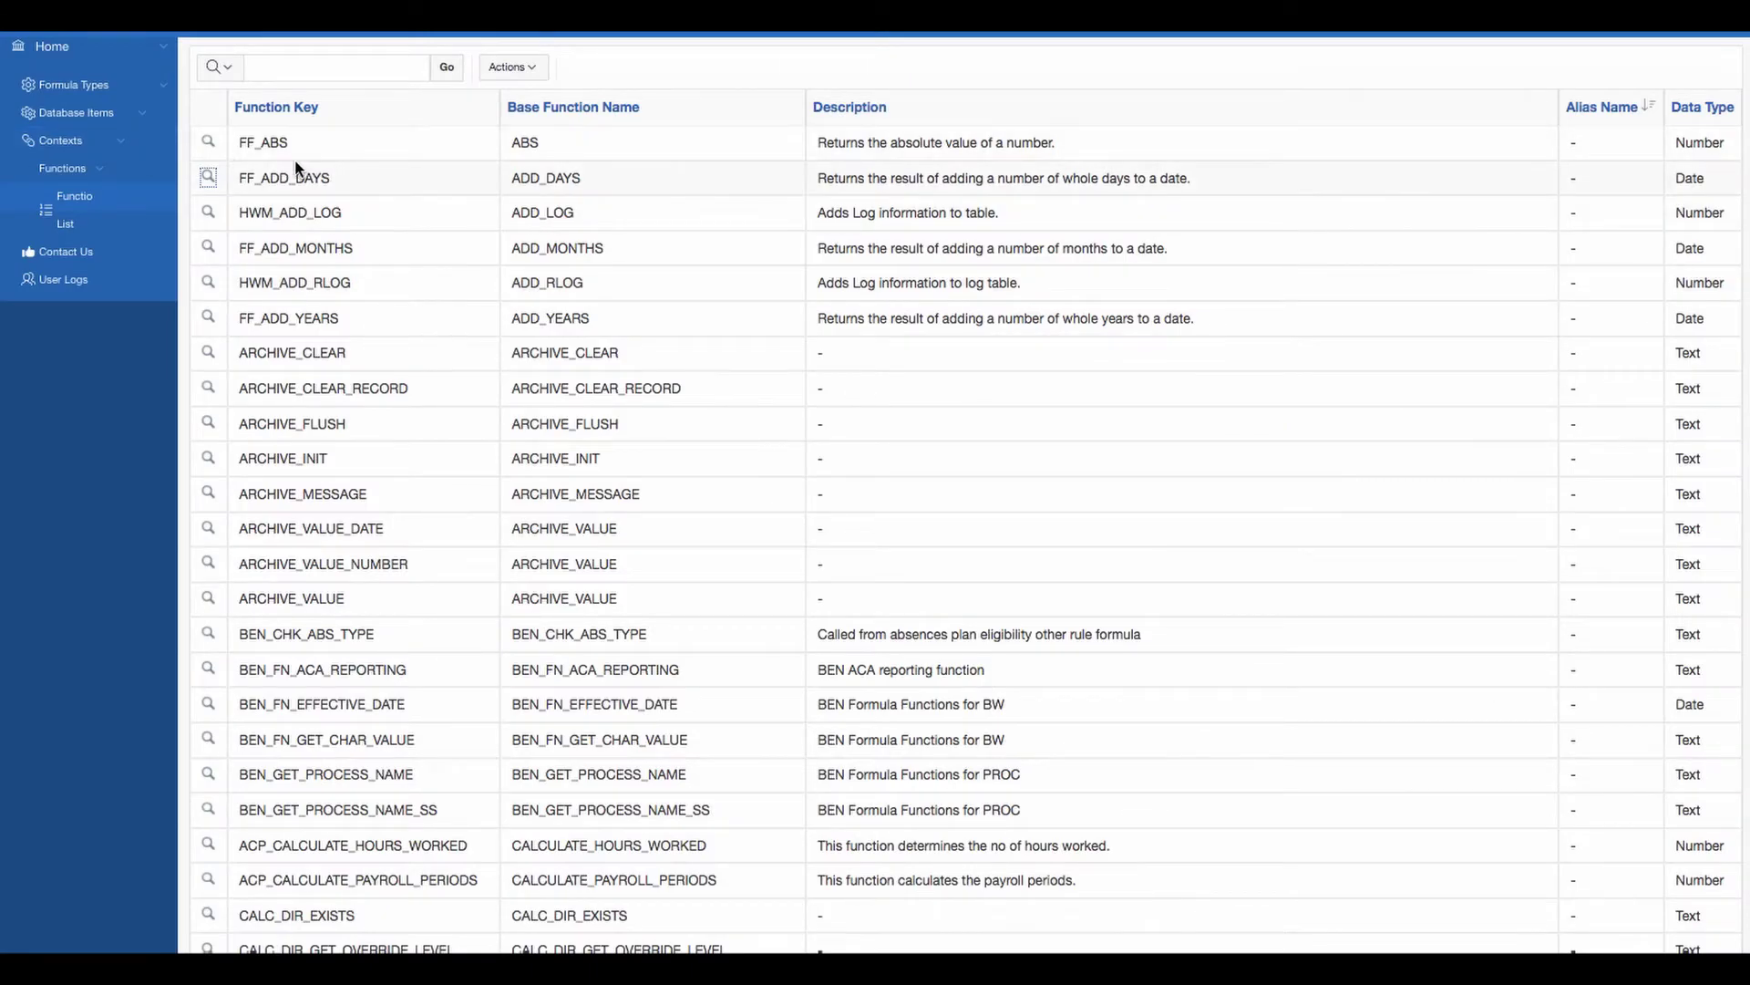
pyautogui.click(210, 143)
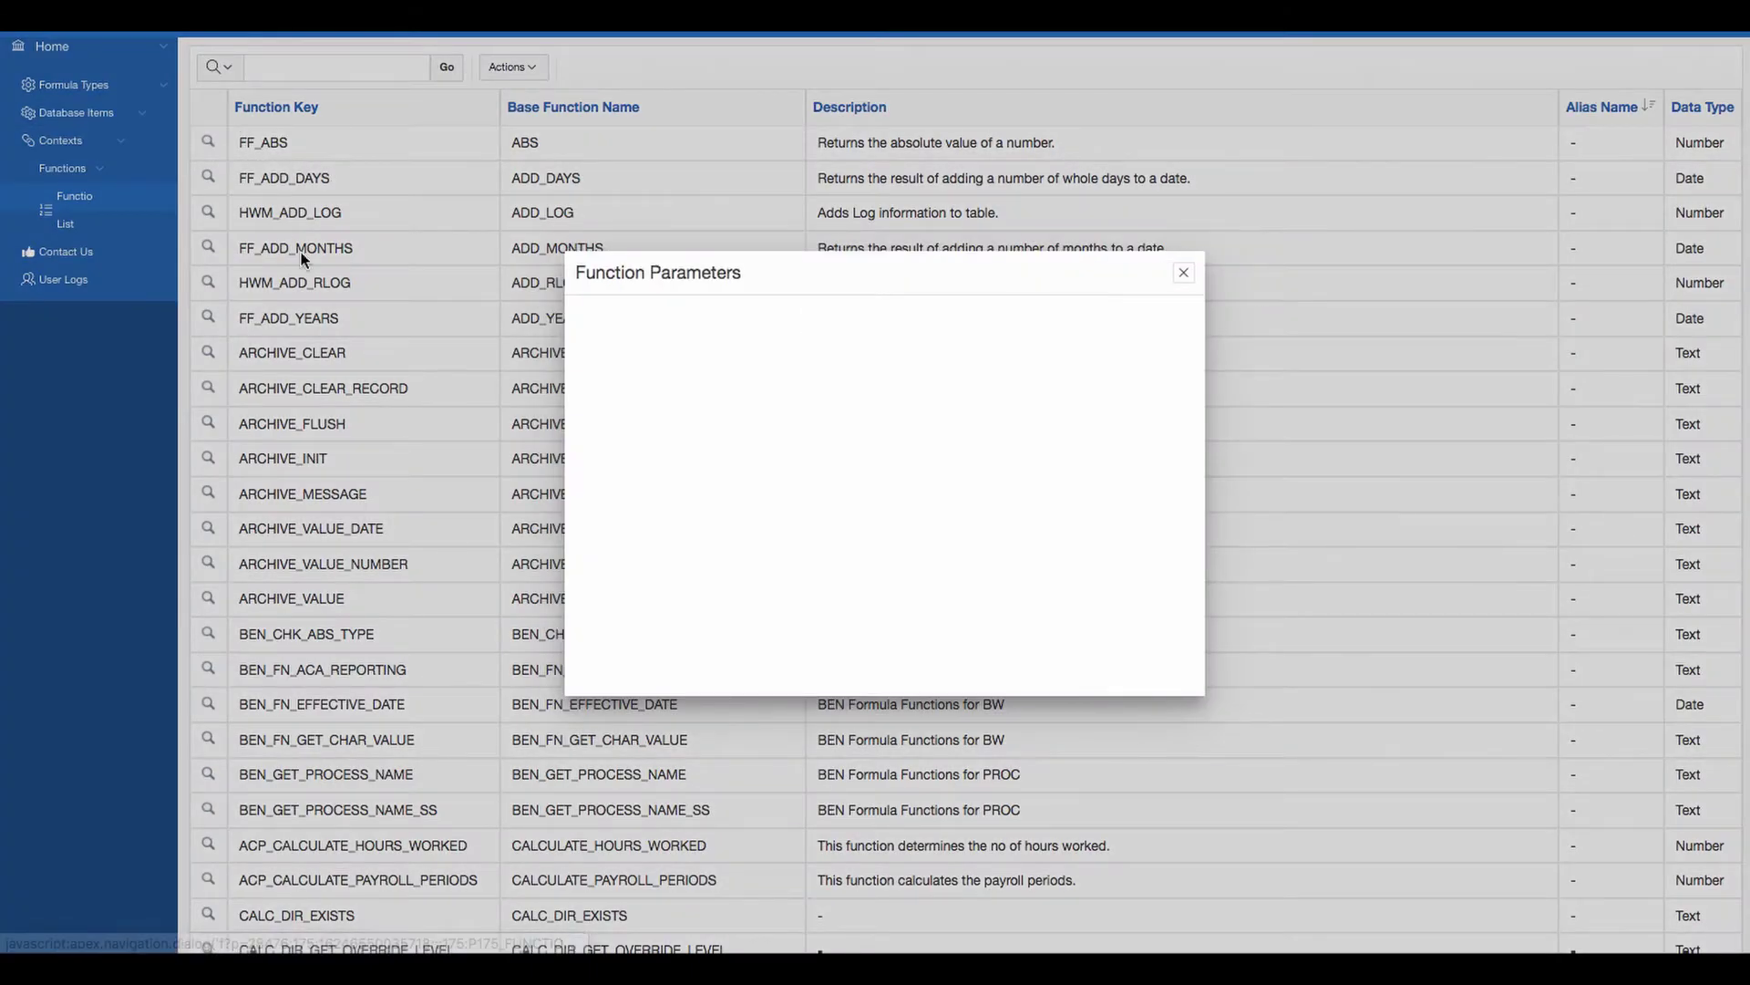
pyautogui.click(1185, 274)
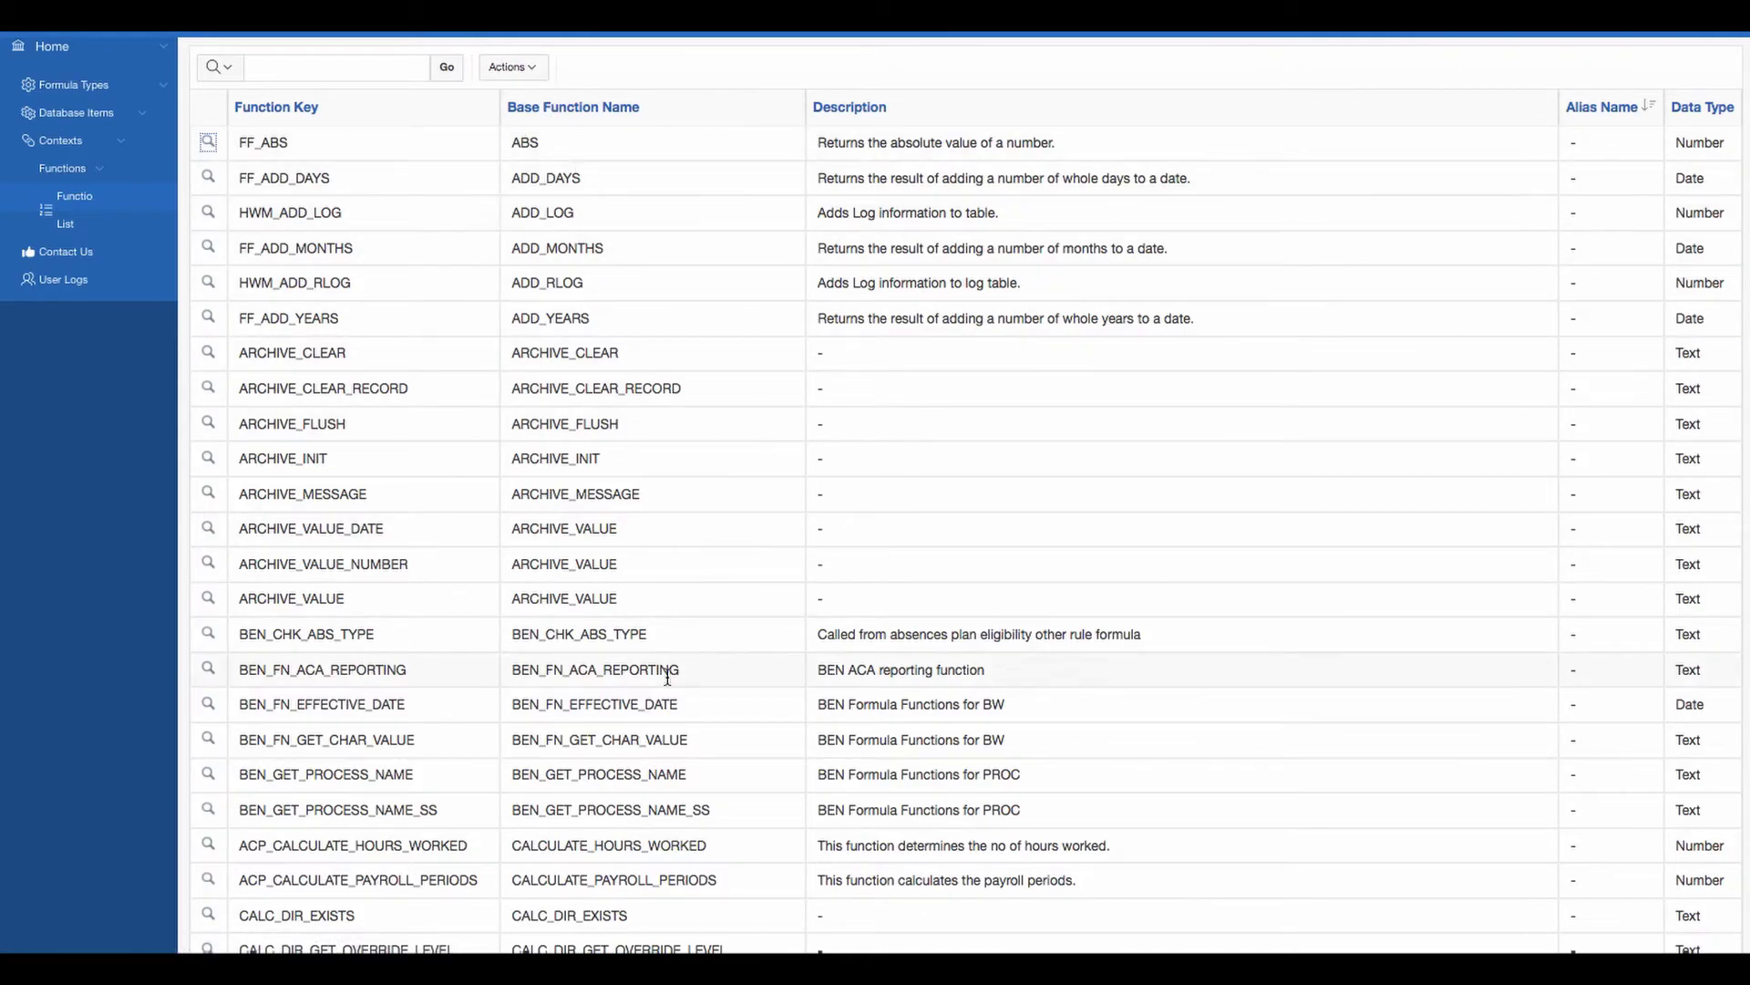
pyautogui.scroll(-2, 789, 796)
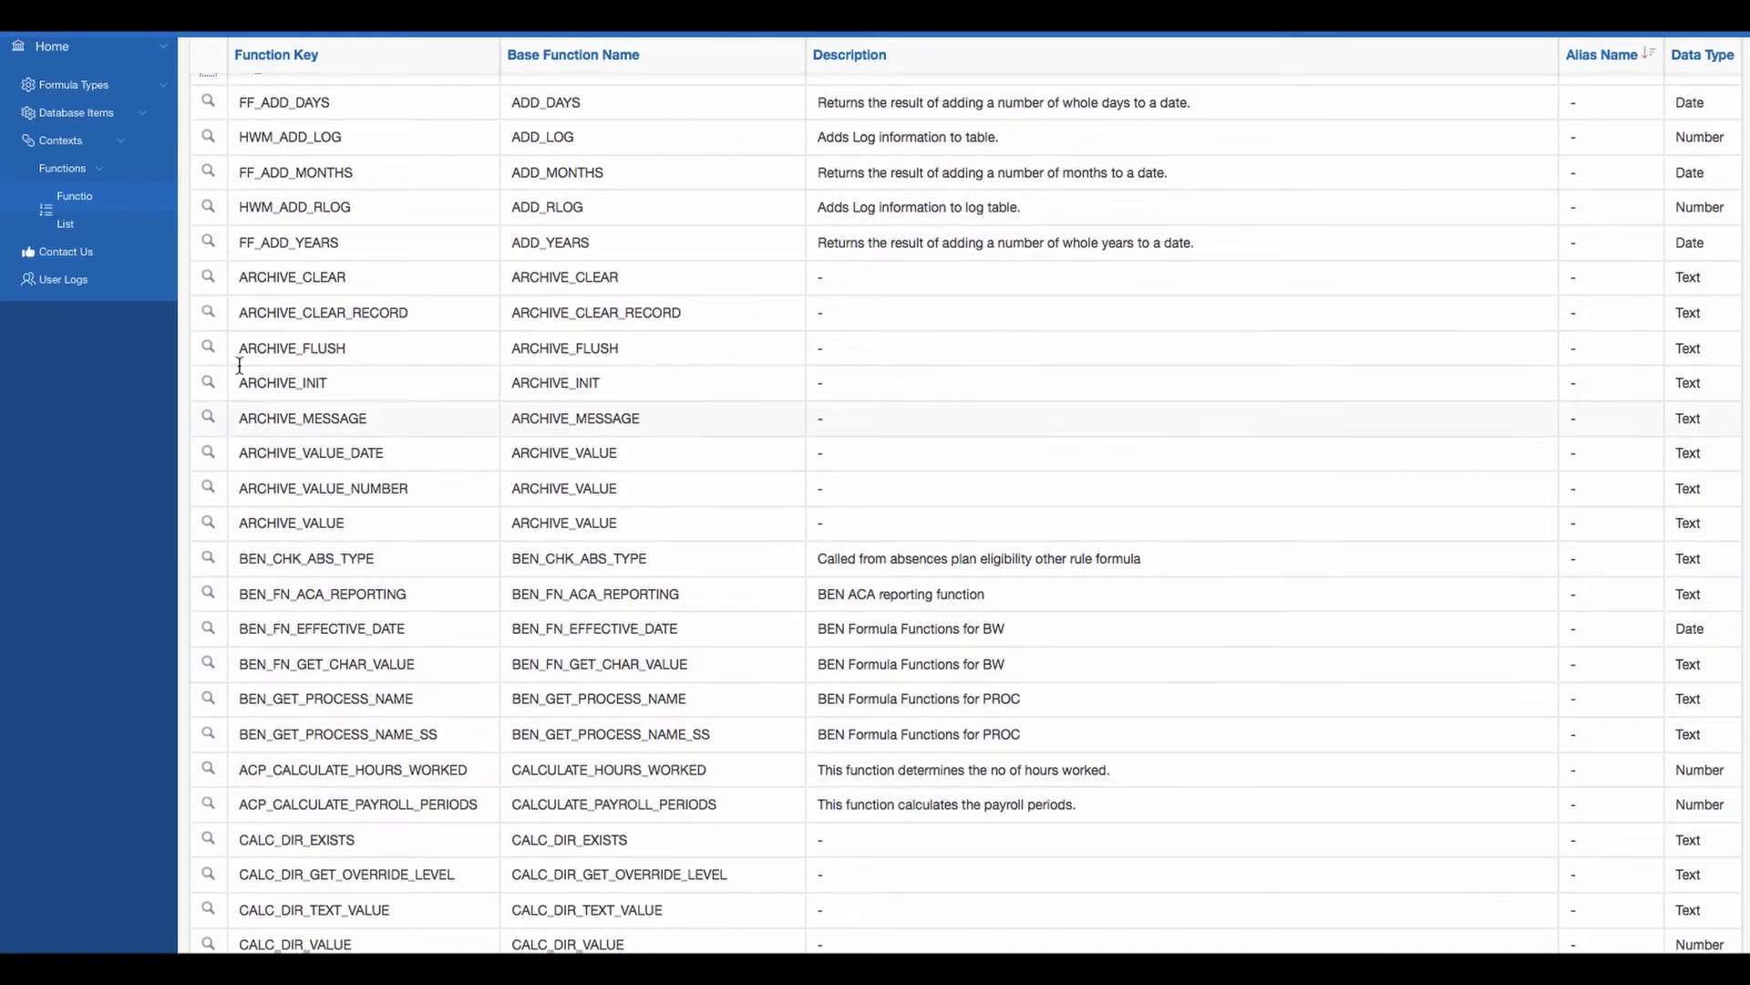
pyautogui.scroll(2, 222, 439)
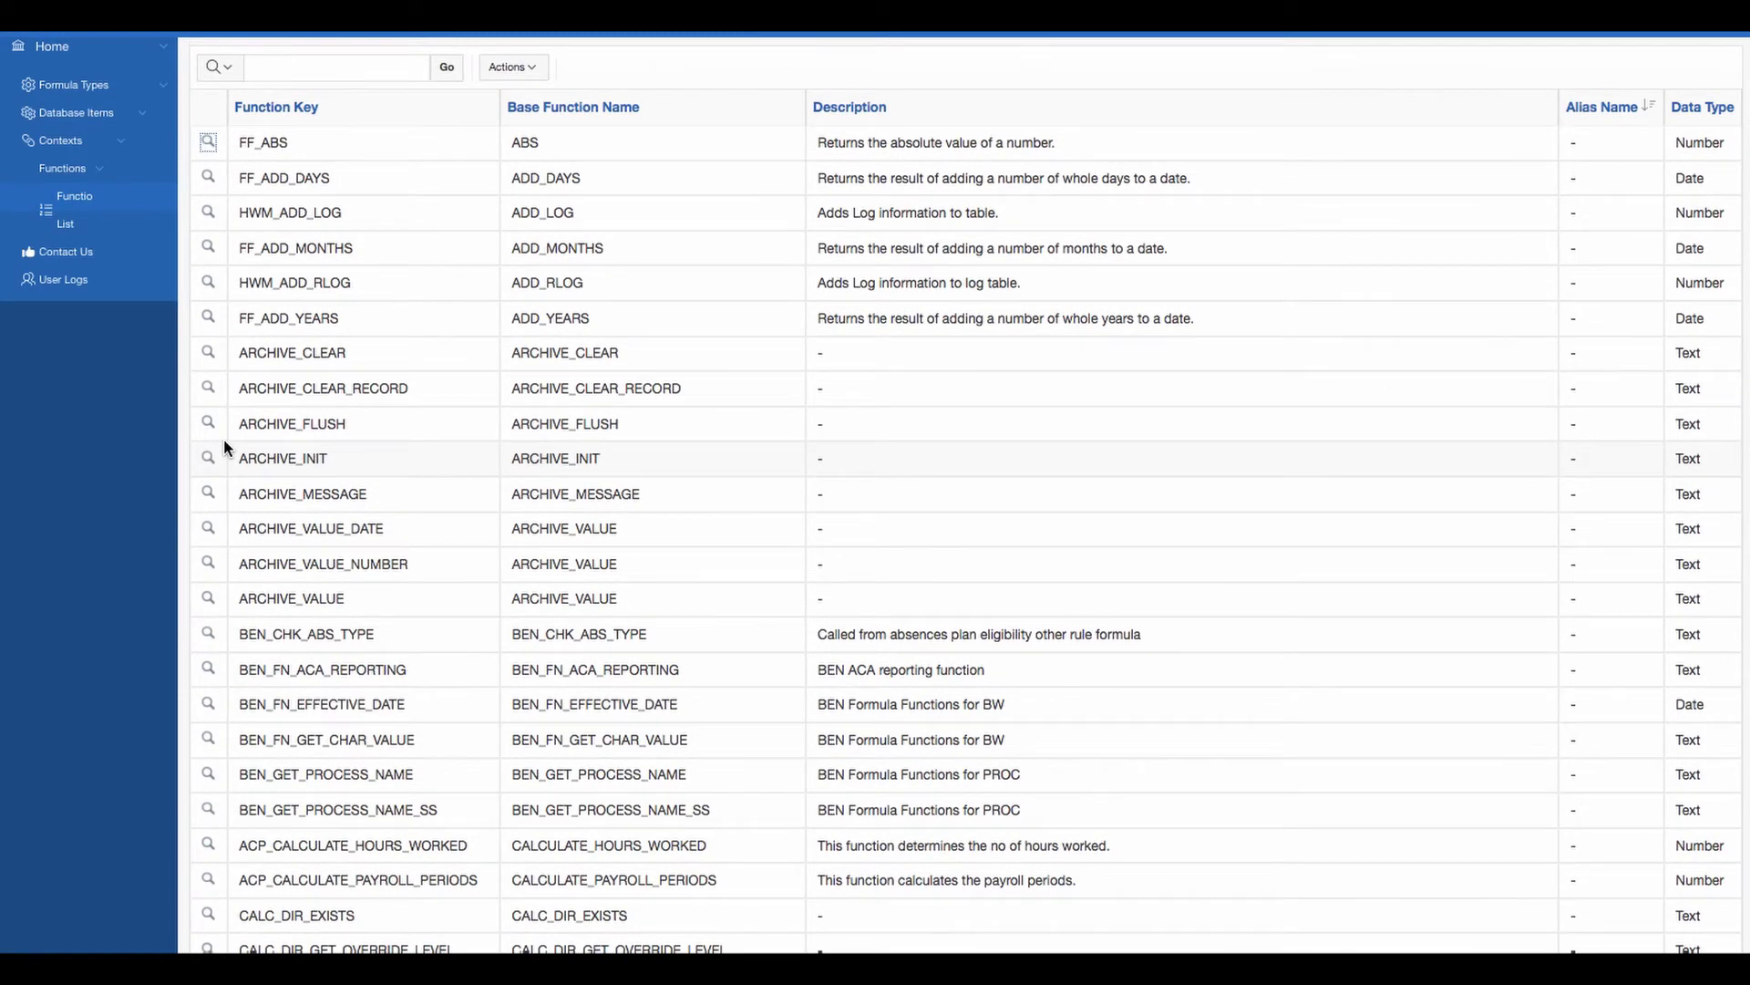
# - Search the Functions report for GET_TABLE_VALUE, fixing a mistyped entry, to leave three matches
pyautogui.click(341, 70)
pyautogui.write('FET-tABLE-')
pyautogui.press('BackSpace')
pyautogui.press('BackSpace')
pyautogui.press('BackSpace')
pyautogui.press('BackSpace')
pyautogui.press('BackSpace')
pyautogui.press('BackSpace')
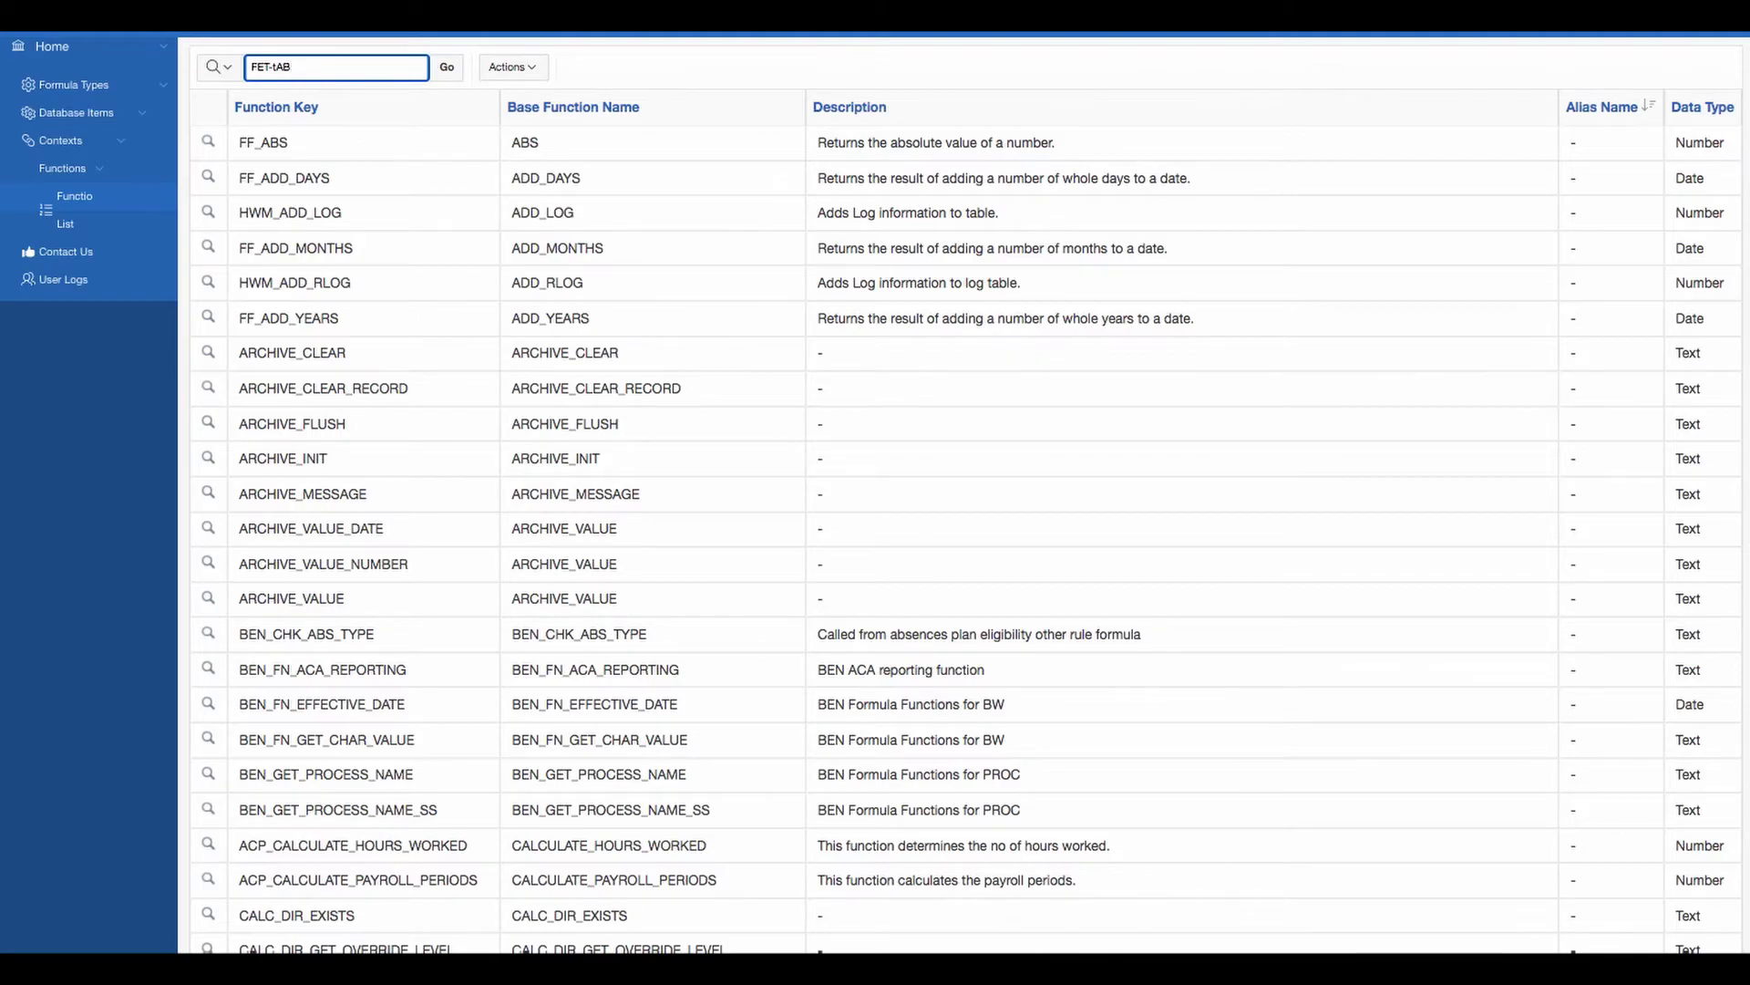
pyautogui.press('BackSpace')
pyautogui.press('BackSpace')
pyautogui.write('GET_TABLE_VALUE')
pyautogui.press('Return')
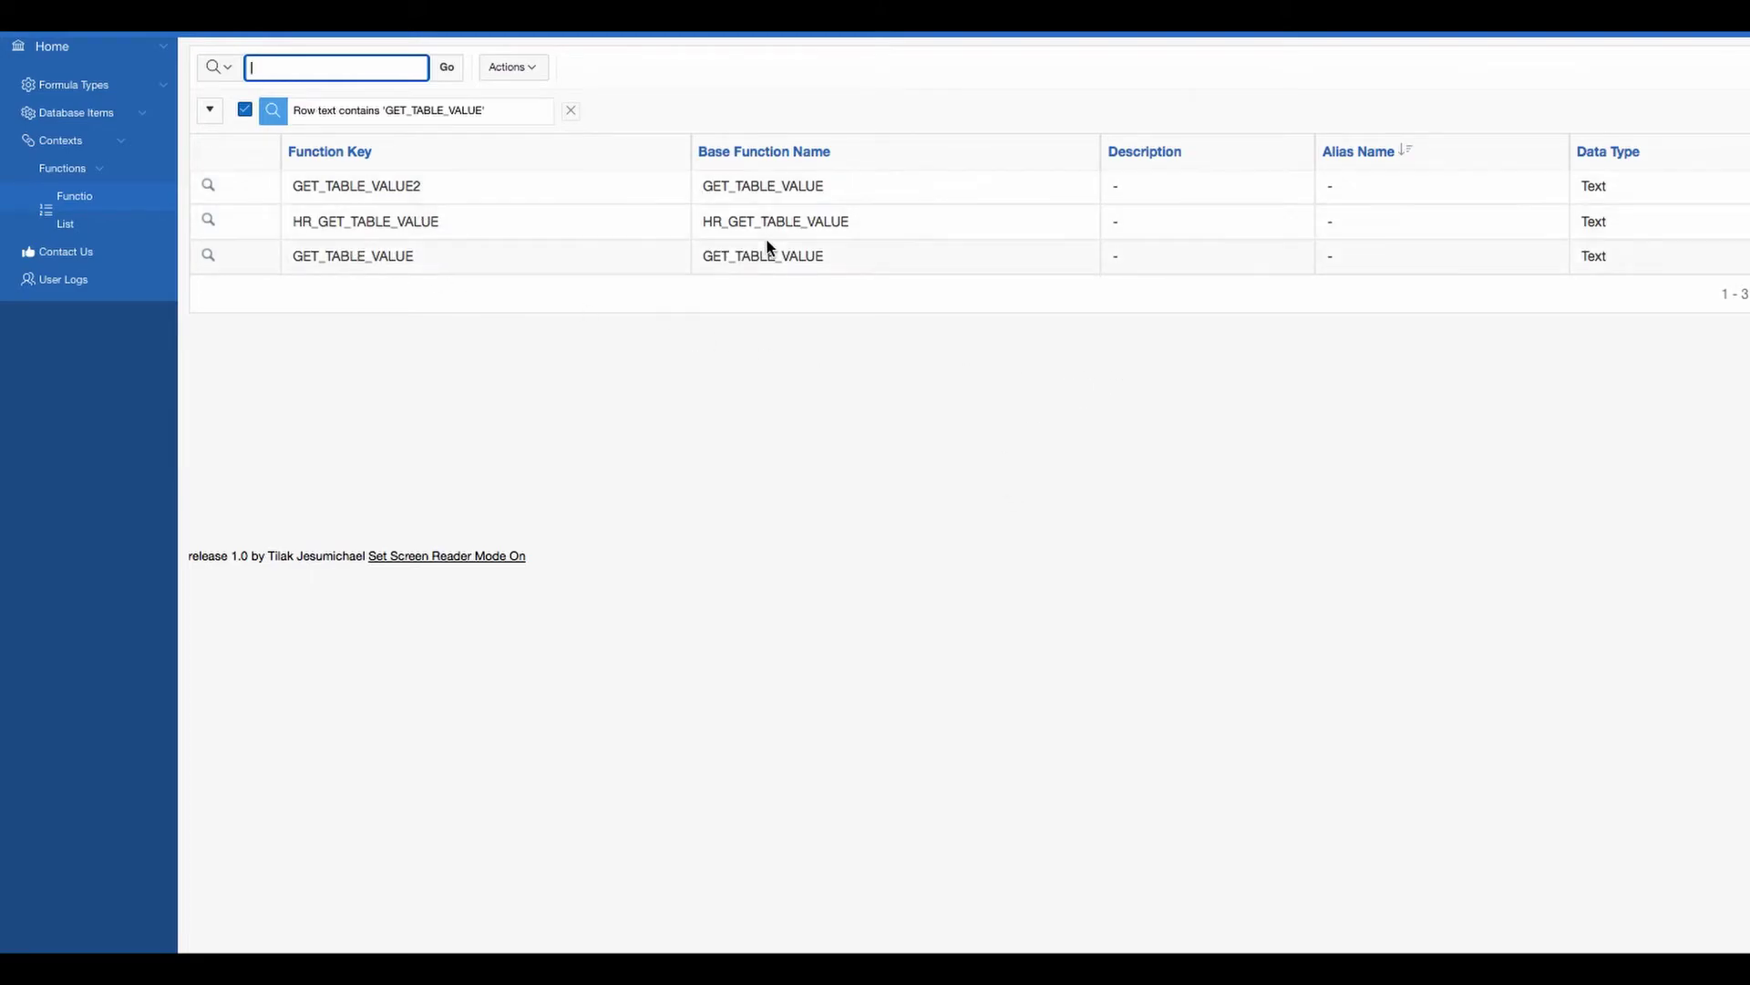
# - Open GET_TABLE_VALUE's parameter details and sort its six parameters by Sequence Number ascending
pyautogui.click(207, 259)
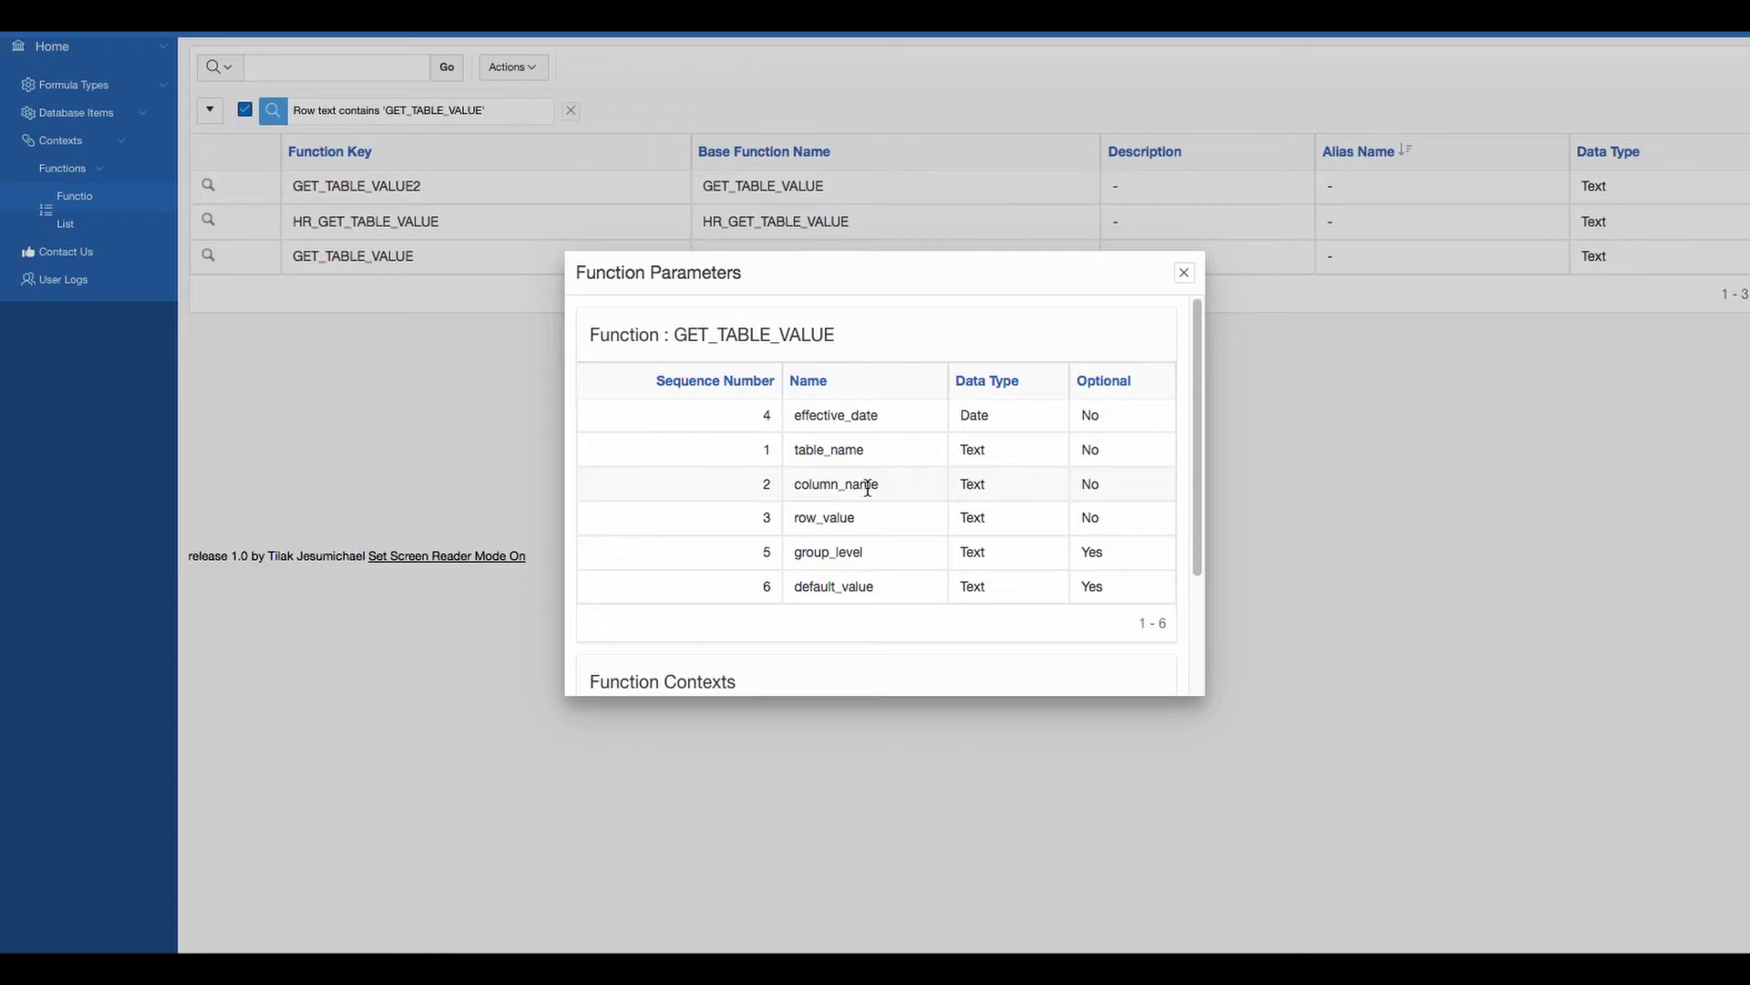
pyautogui.scroll(-2, 862, 497)
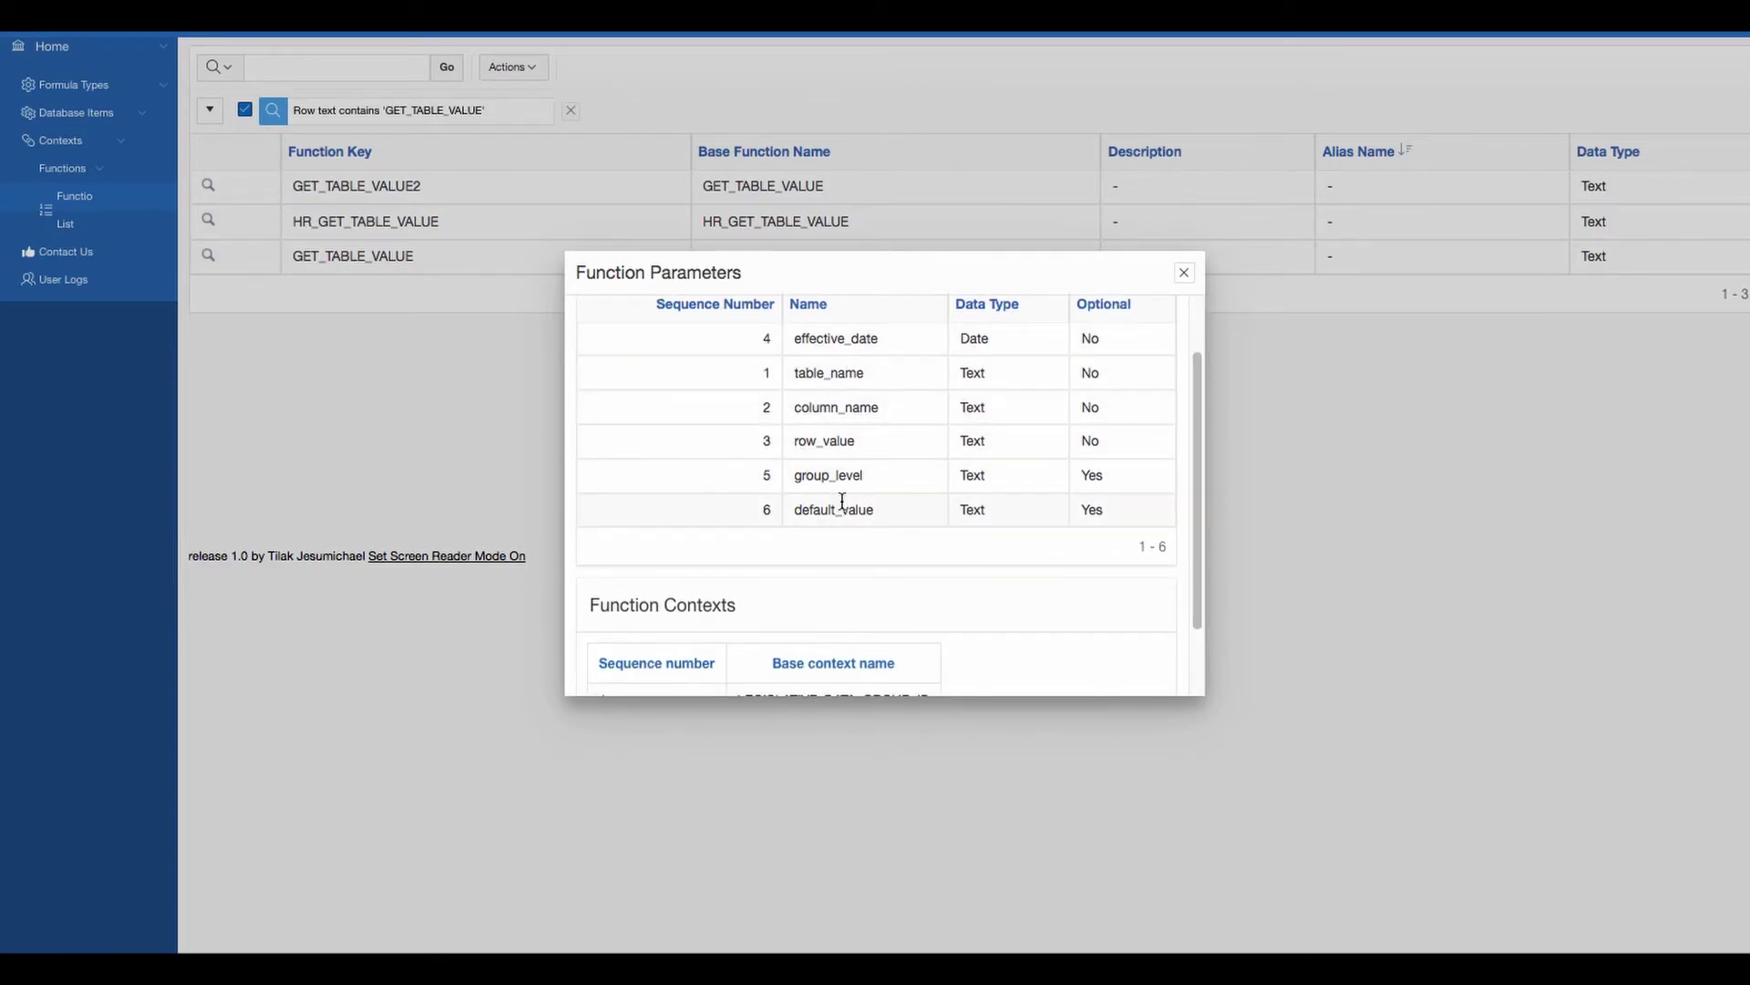
pyautogui.scroll(1, 876, 590)
pyautogui.scroll(1, 875, 598)
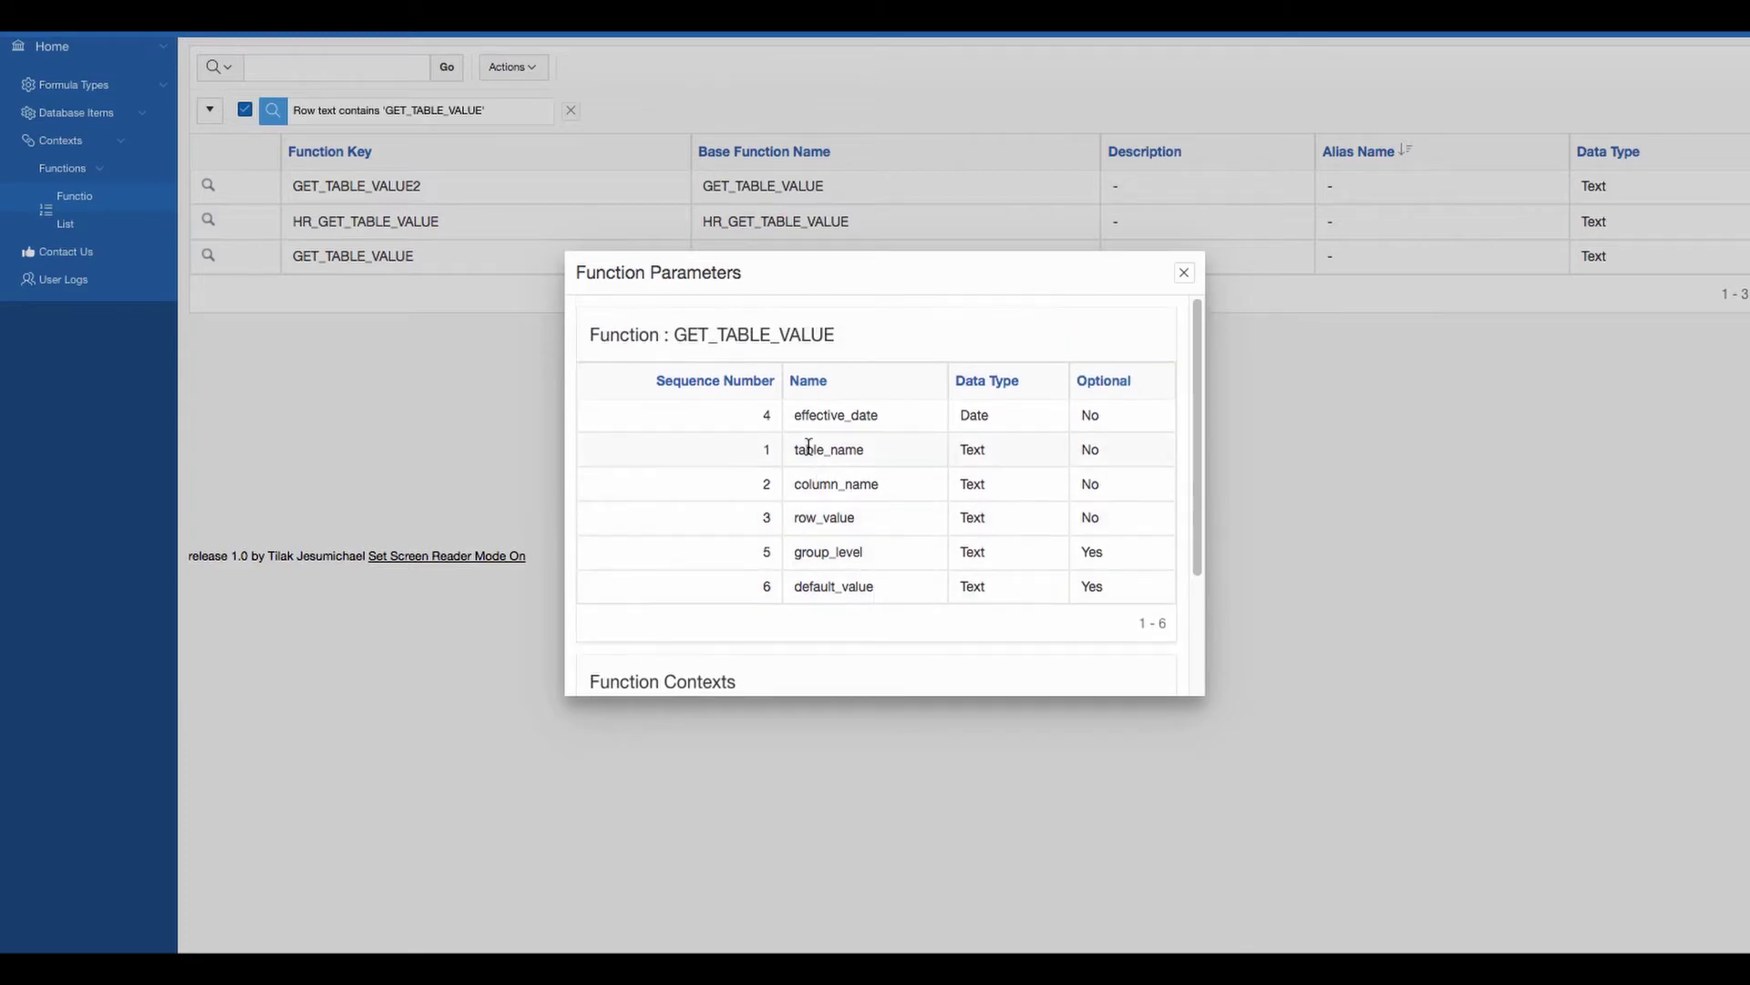
pyautogui.click(739, 387)
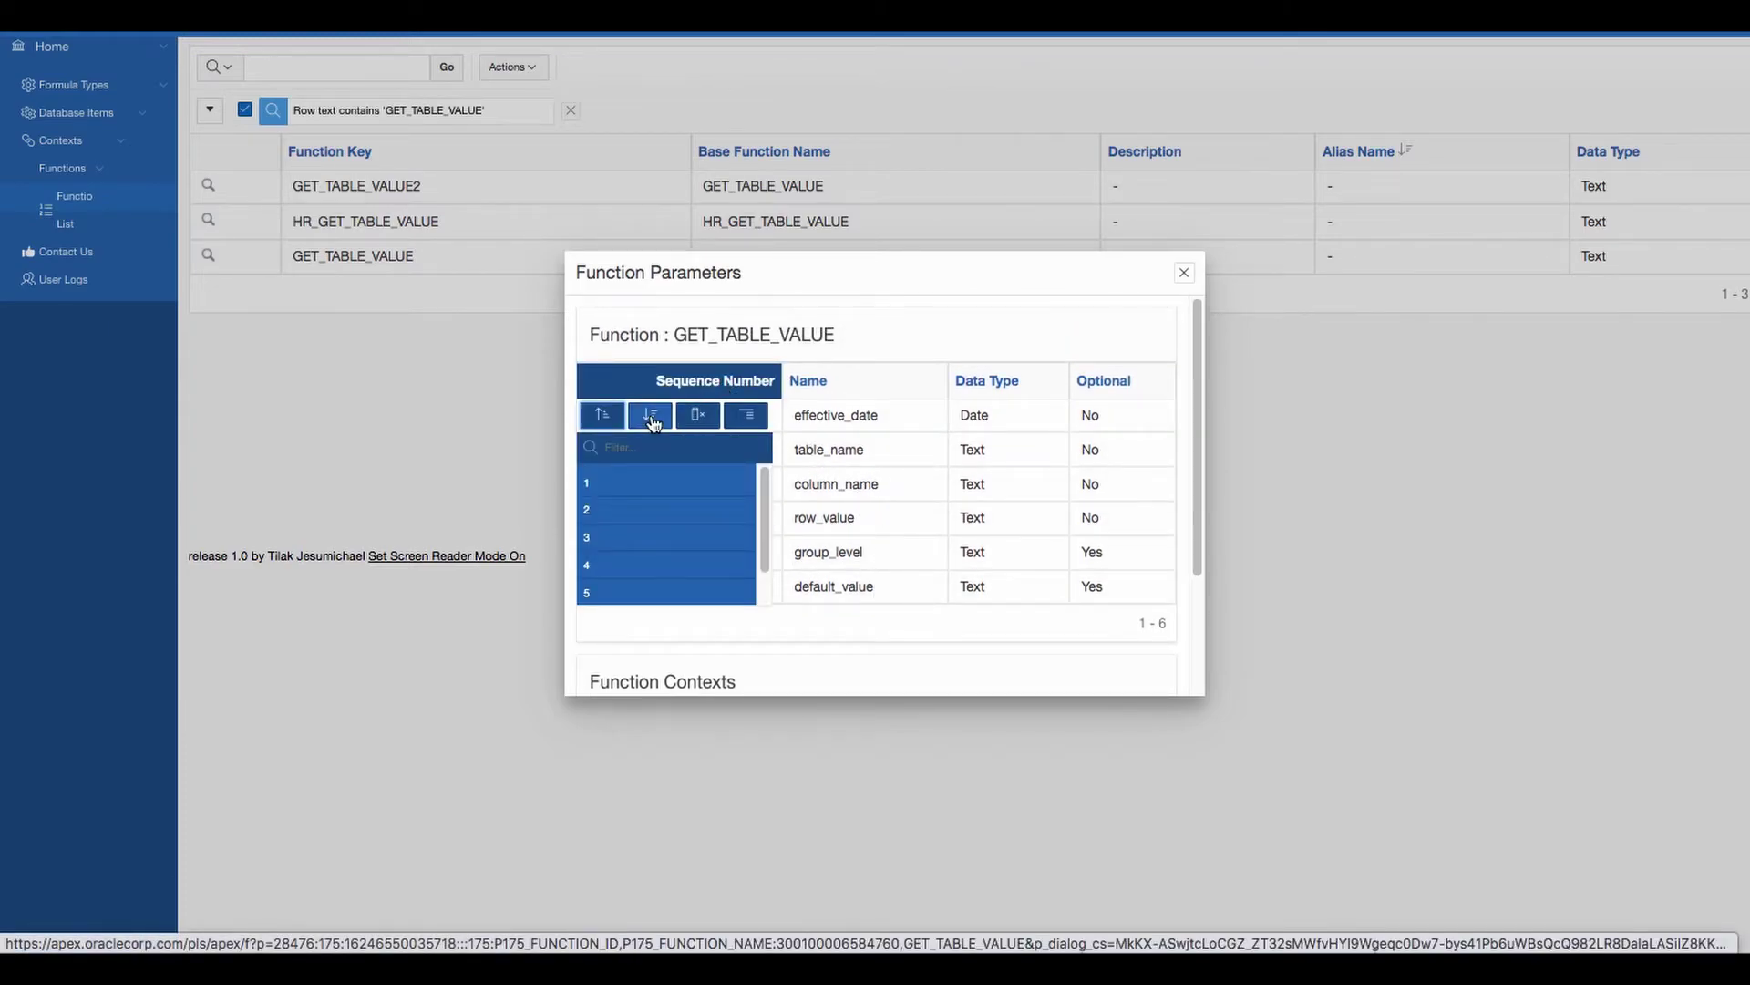
pyautogui.click(931, 319)
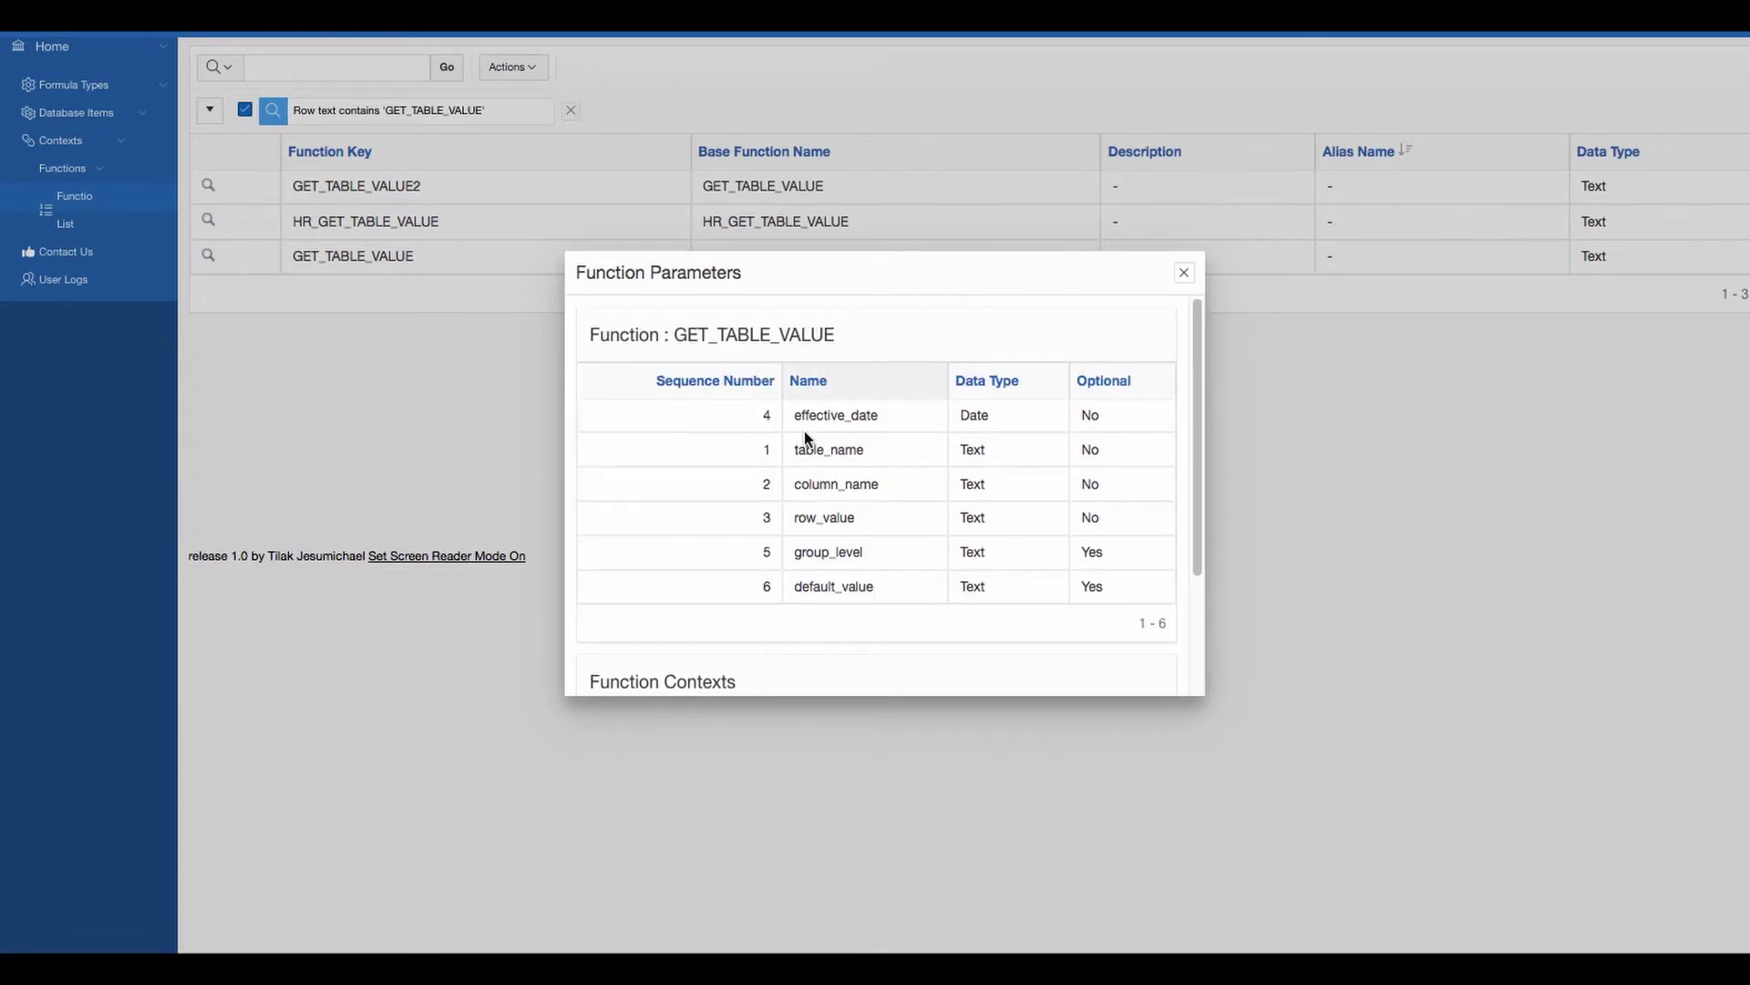
pyautogui.click(707, 397)
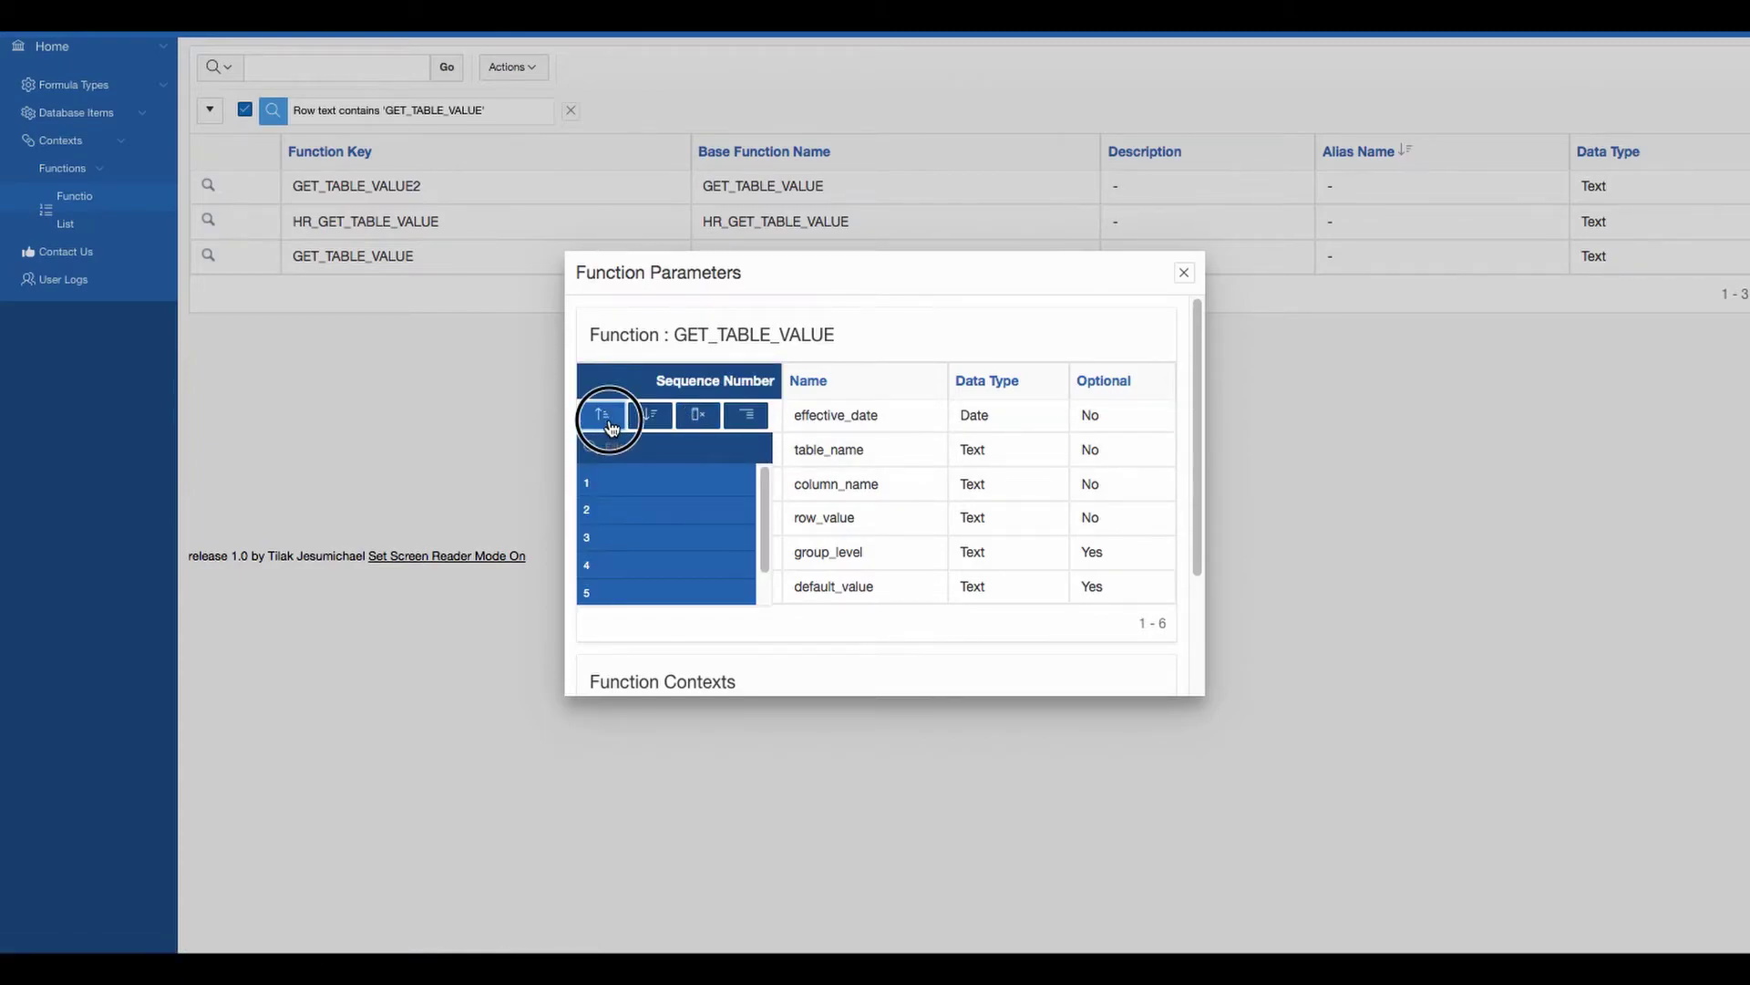
pyautogui.click(608, 418)
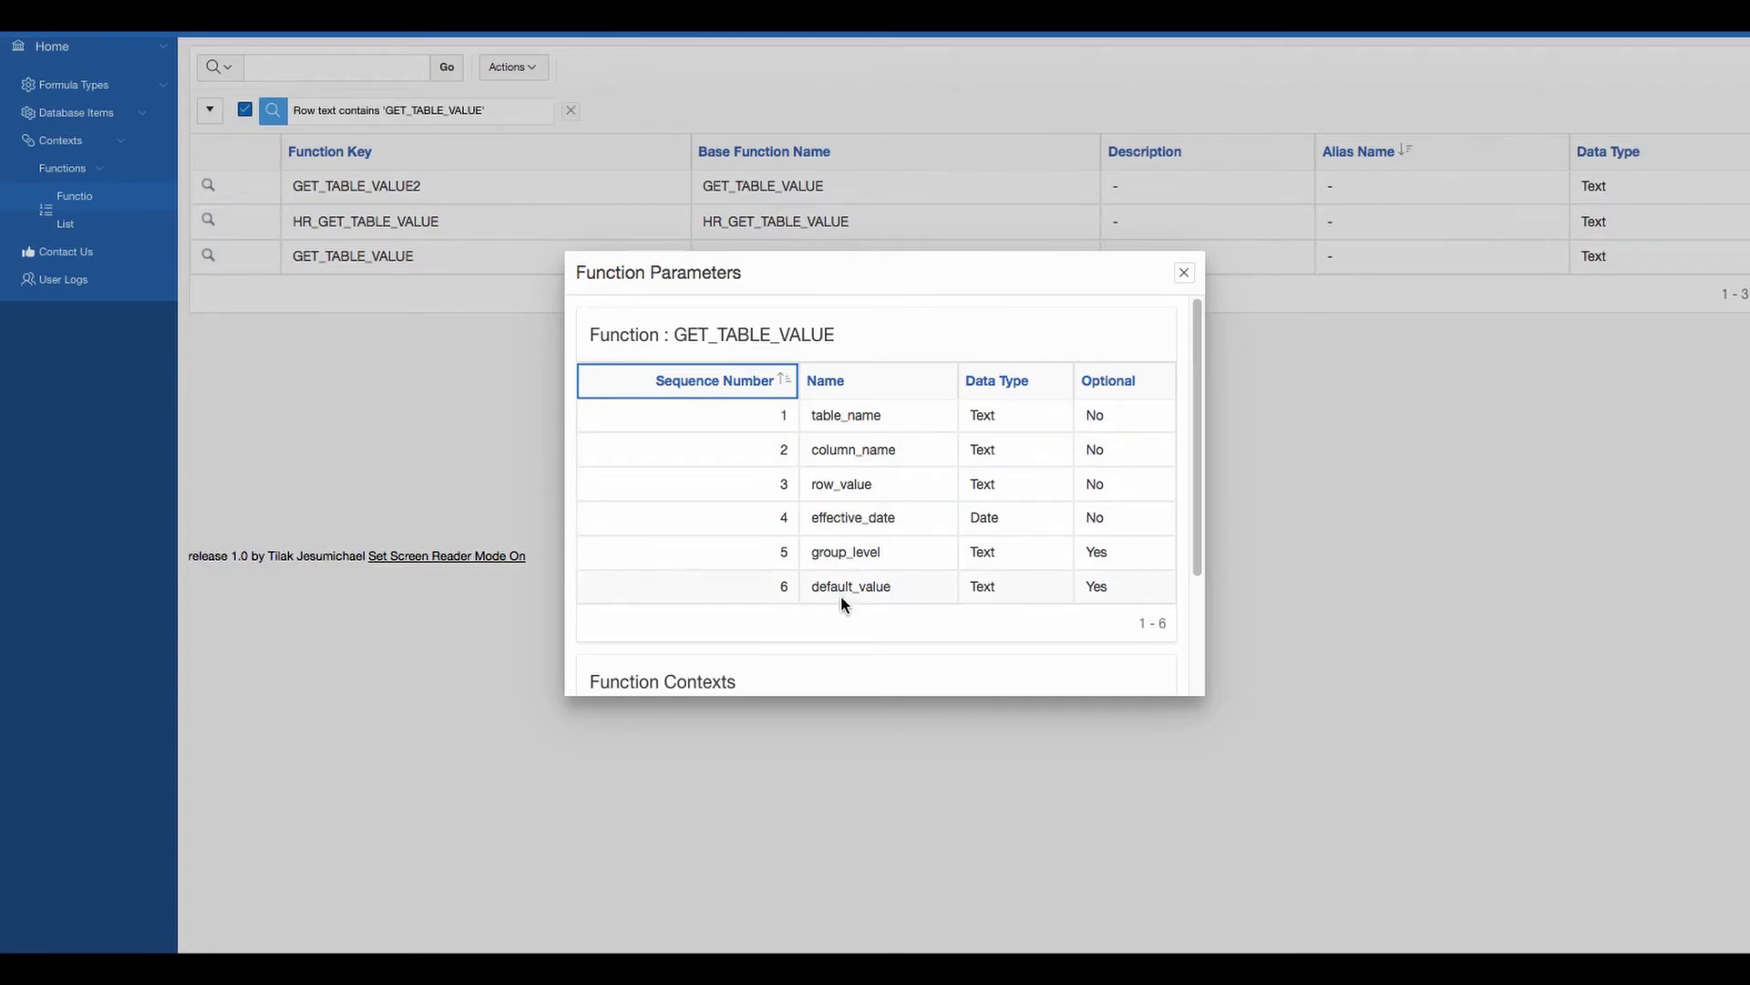
# - Check GET_TABLE_VALUE's single function context, then close the details dialog
pyautogui.scroll(-1, 839, 627)
pyautogui.scroll(-3, 838, 627)
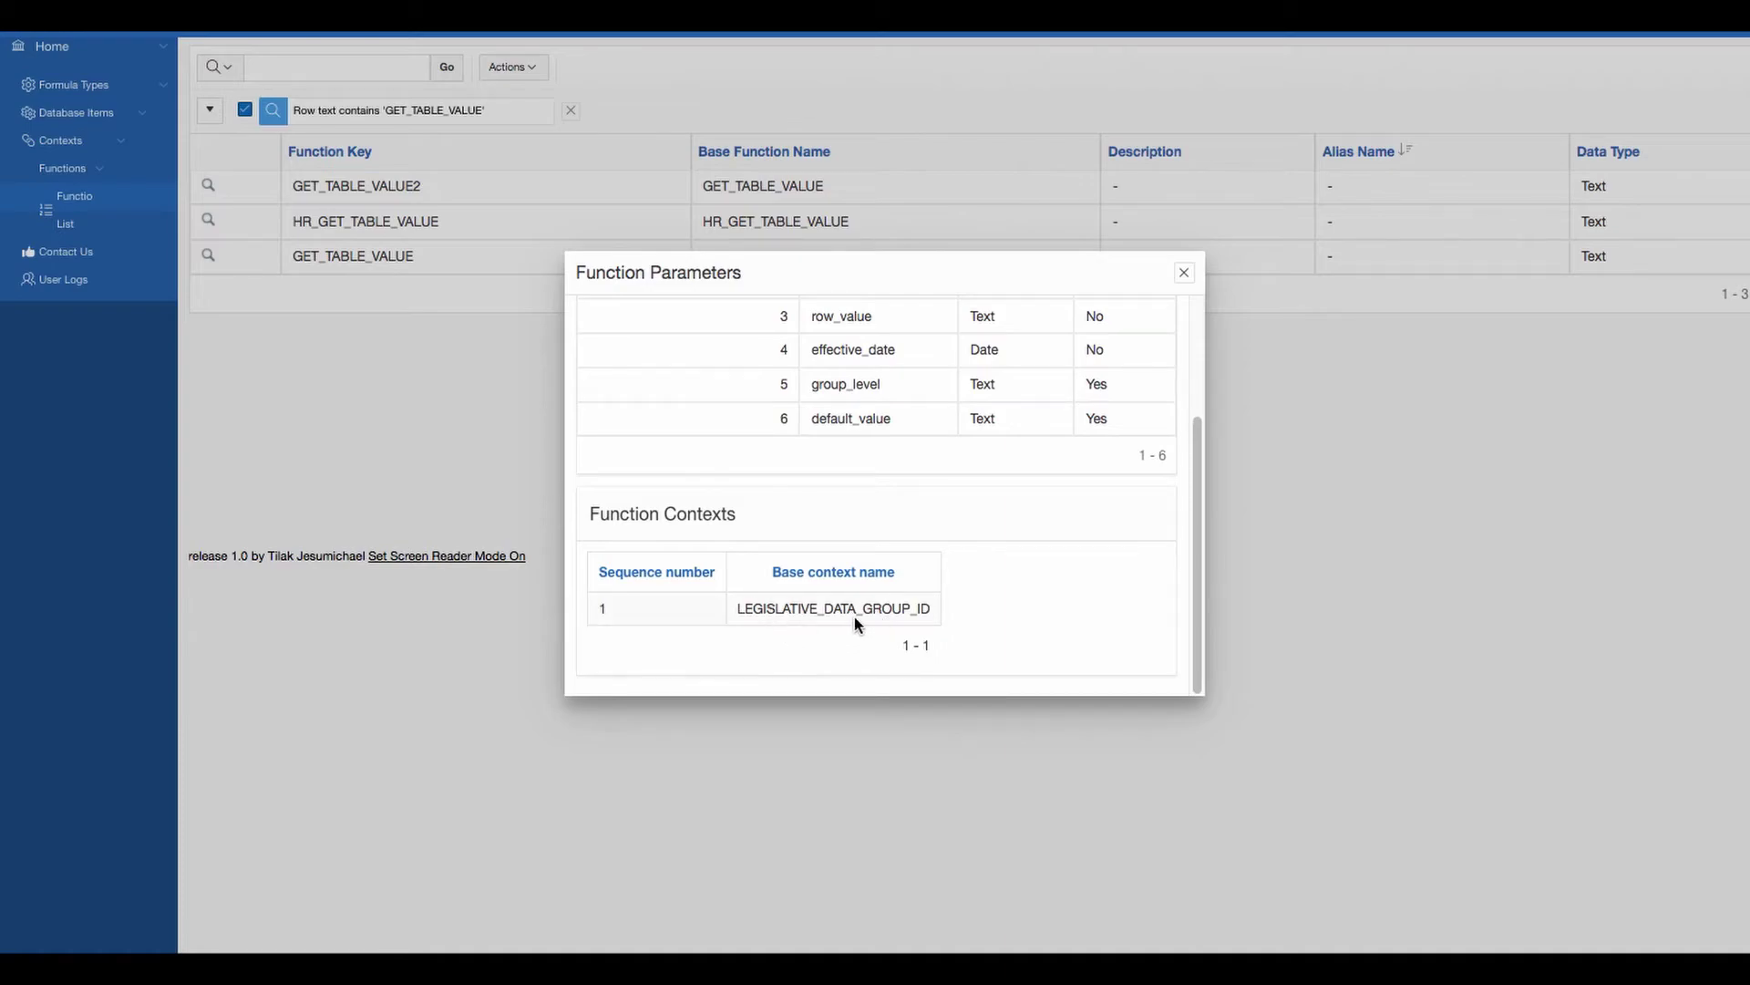
pyautogui.scroll(4, 866, 615)
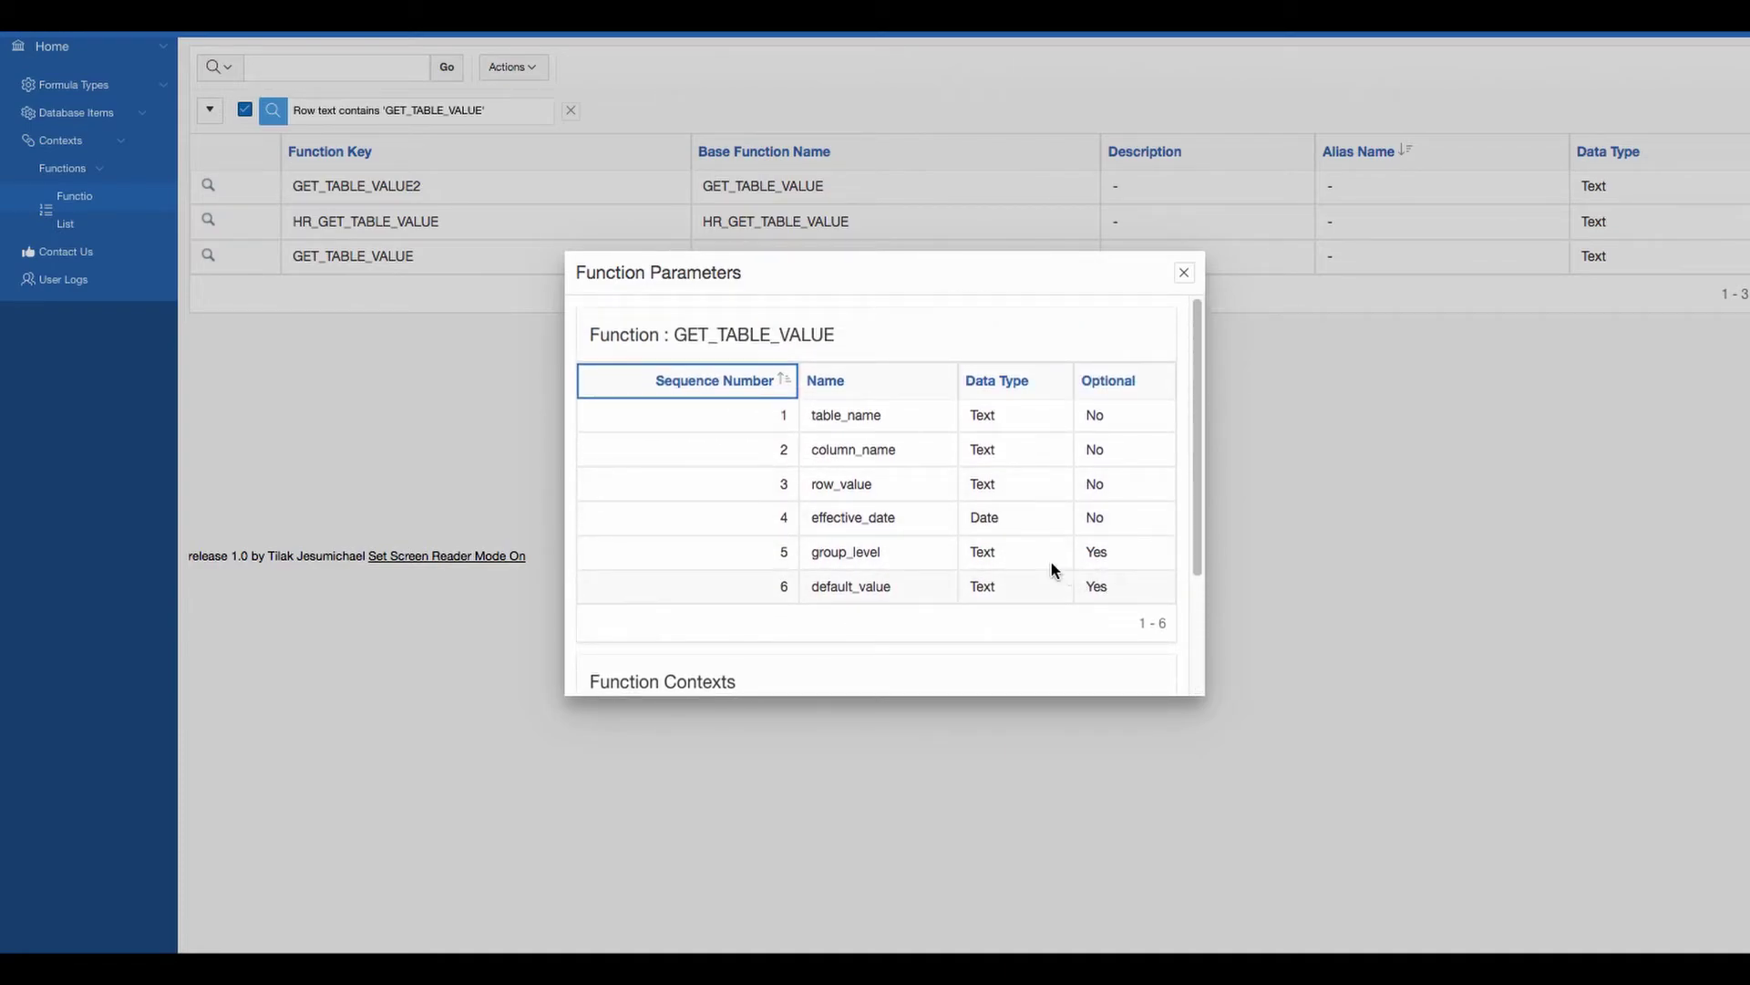
pyautogui.click(1184, 272)
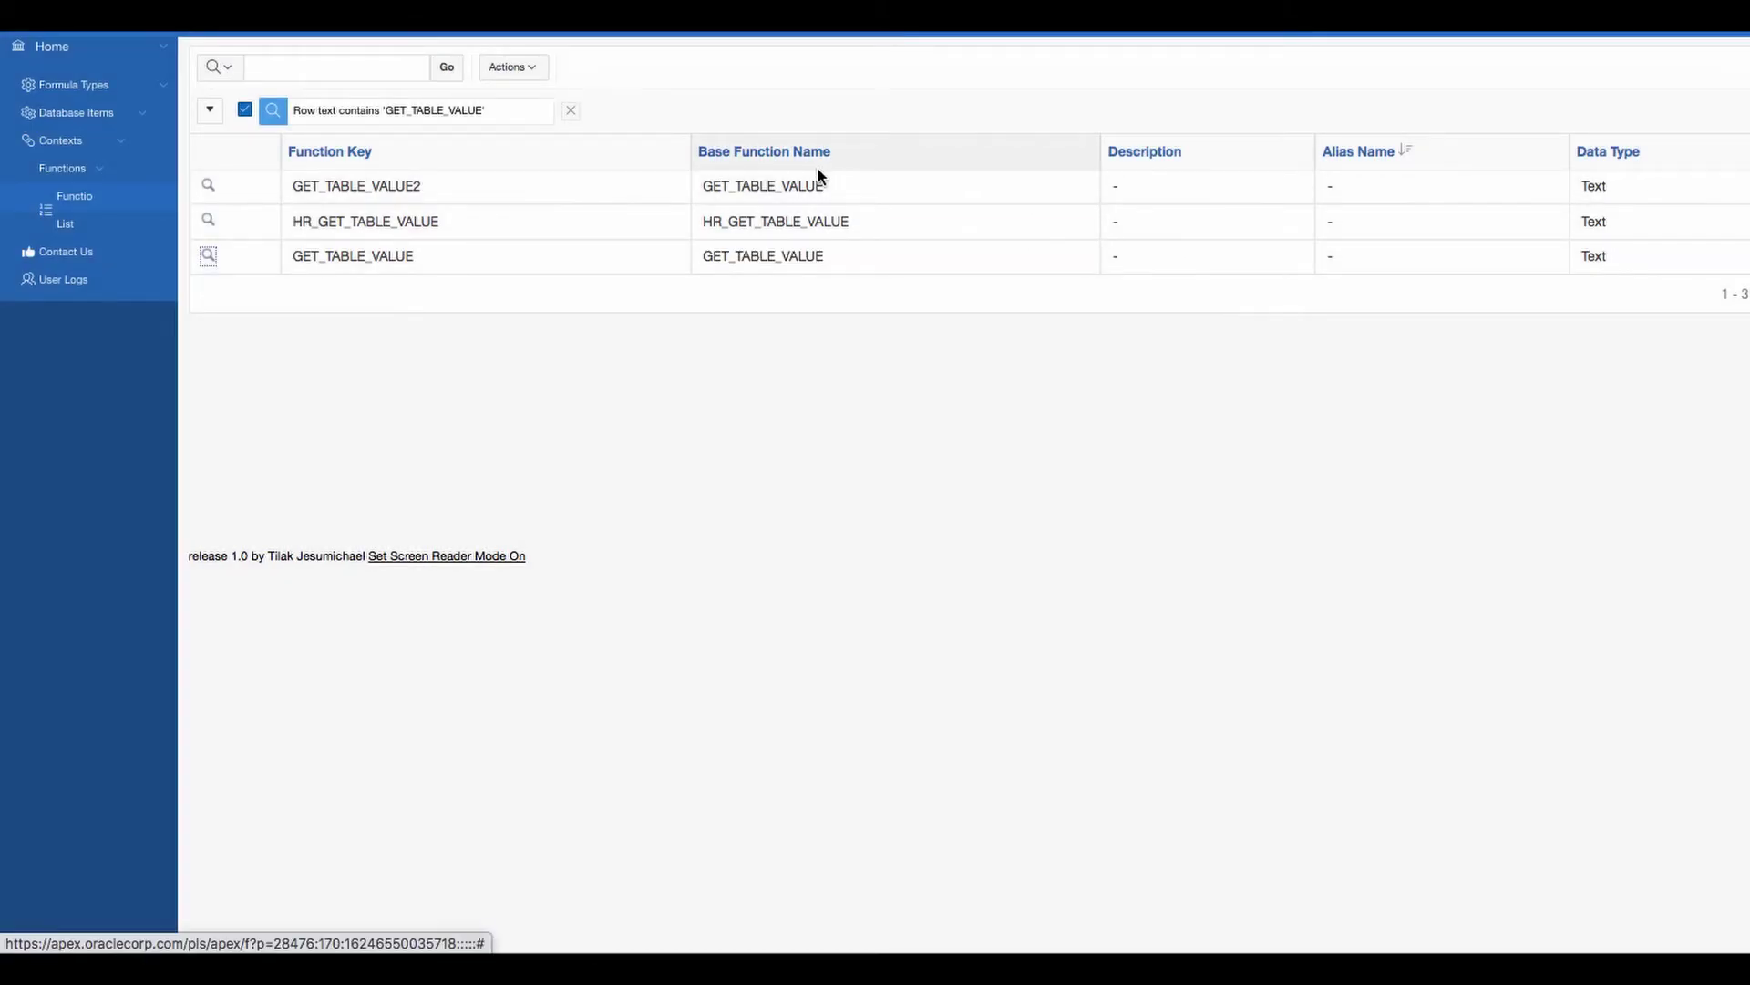
pyautogui.click(205, 186)
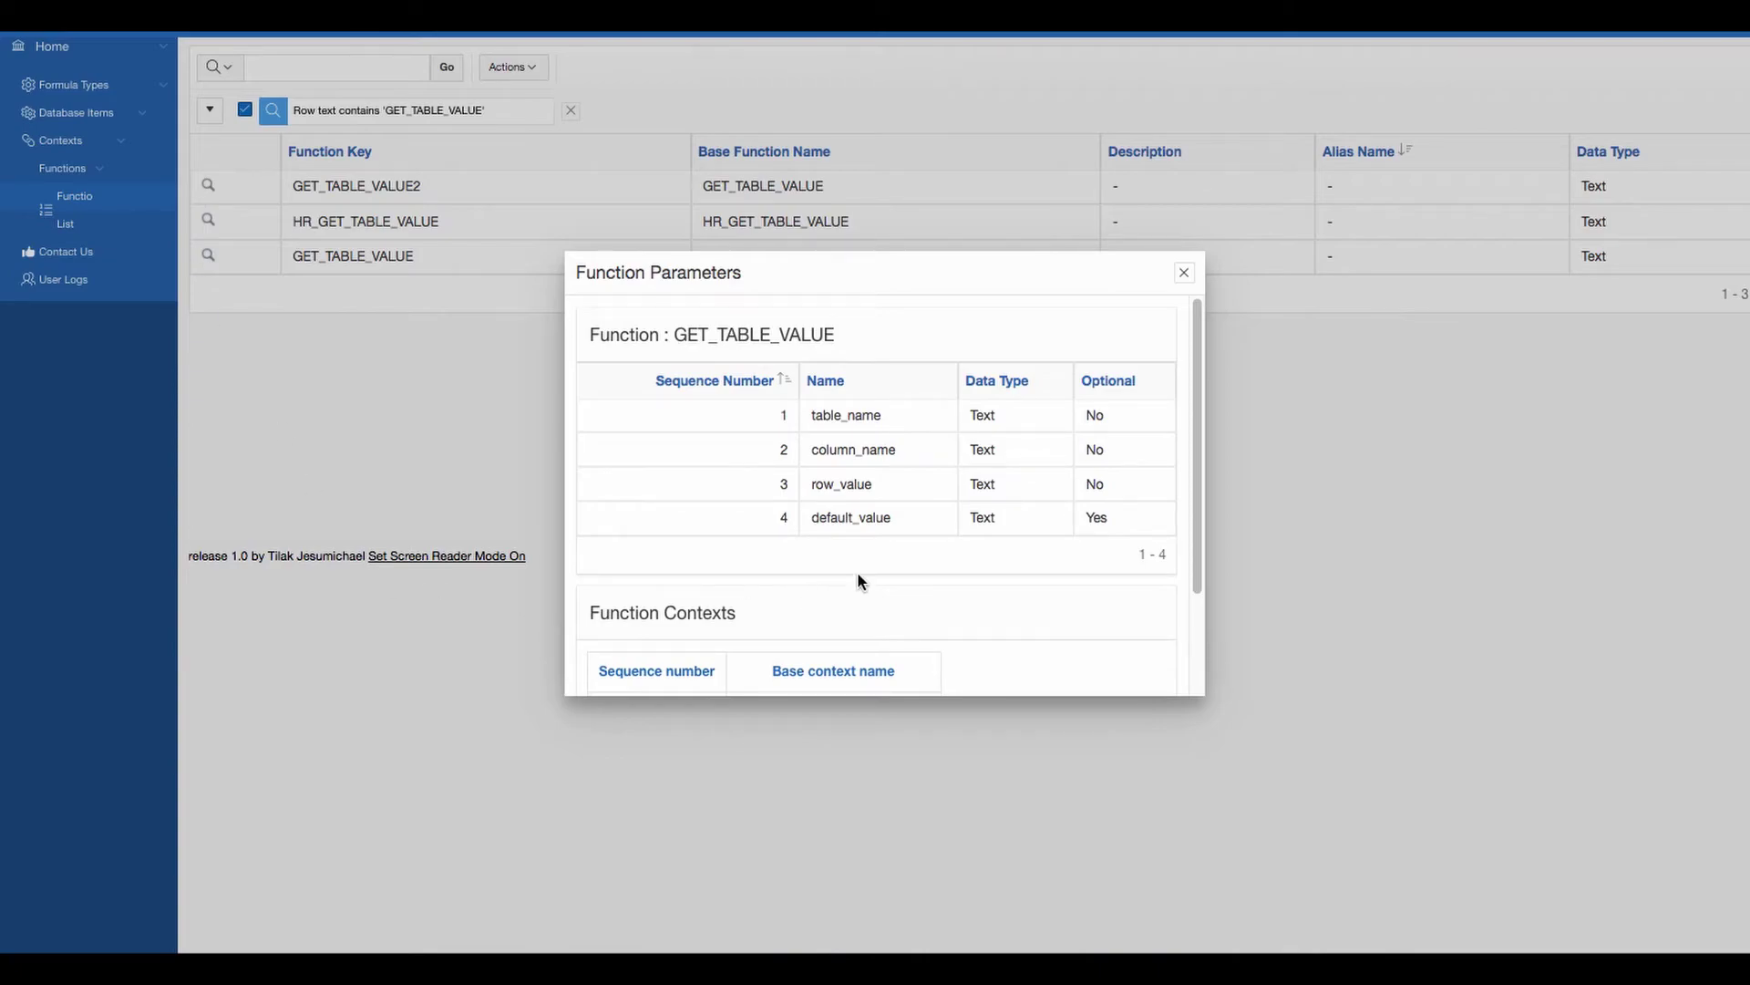
pyautogui.scroll(-3, 855, 584)
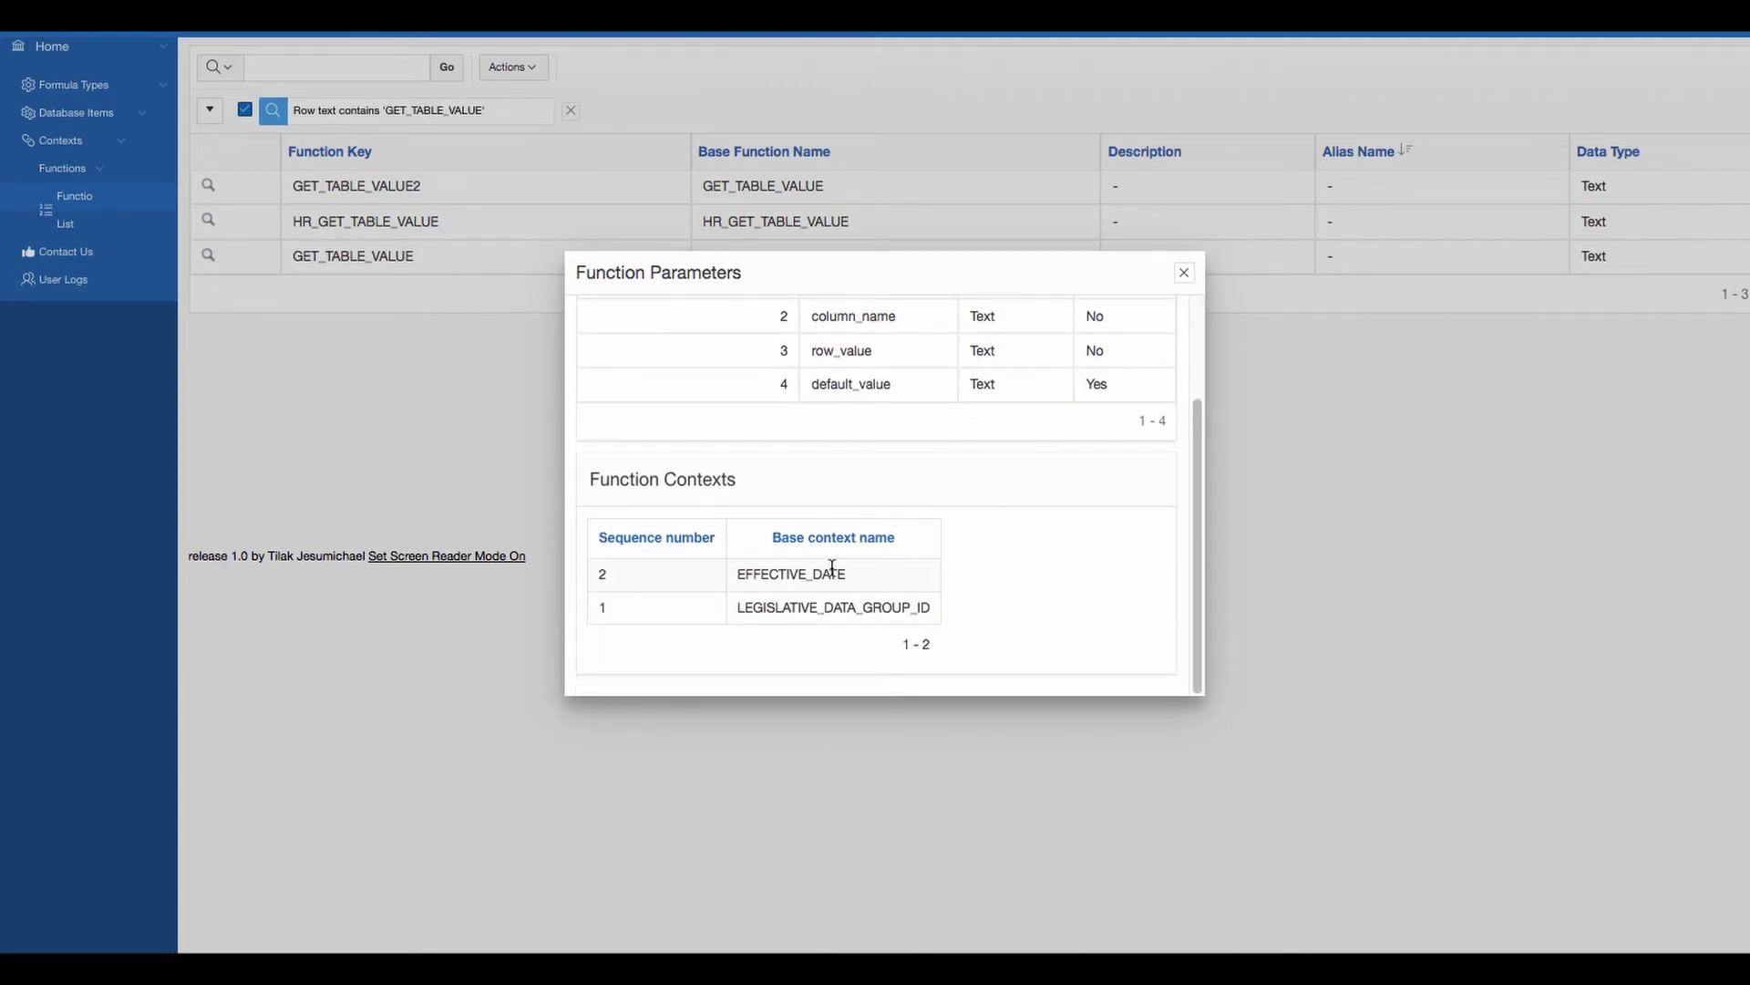
pyautogui.scroll(3, 831, 567)
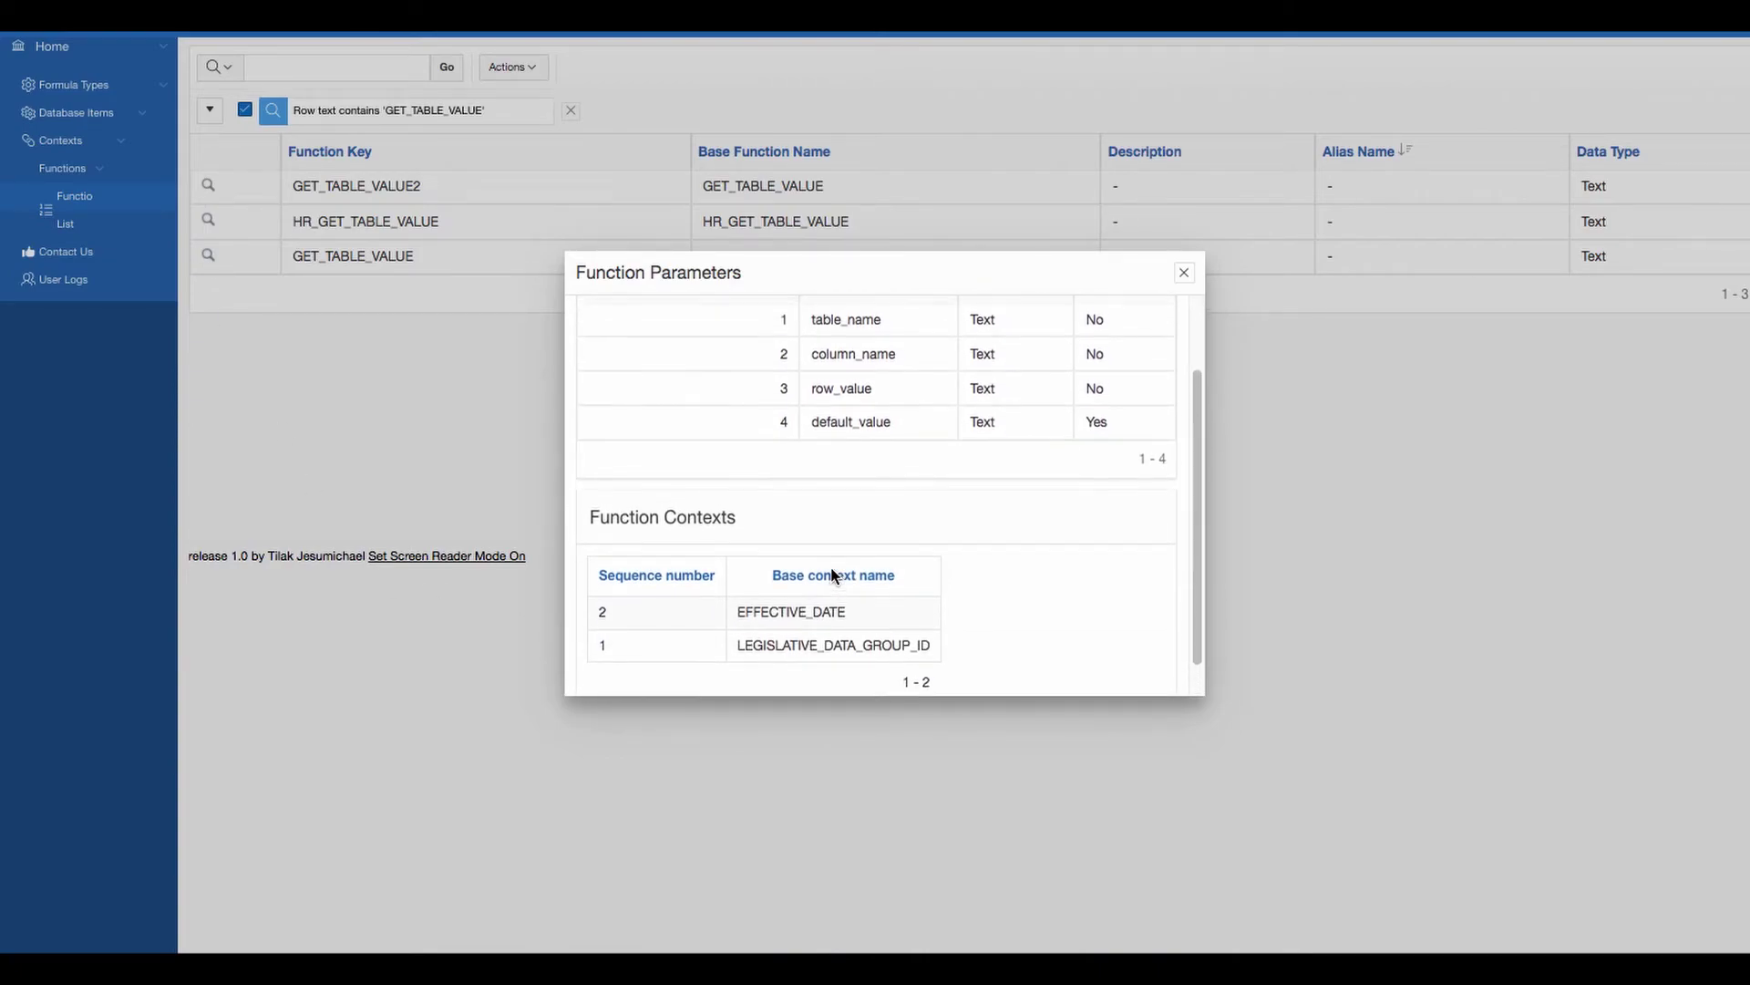
pyautogui.scroll(-3, 840, 620)
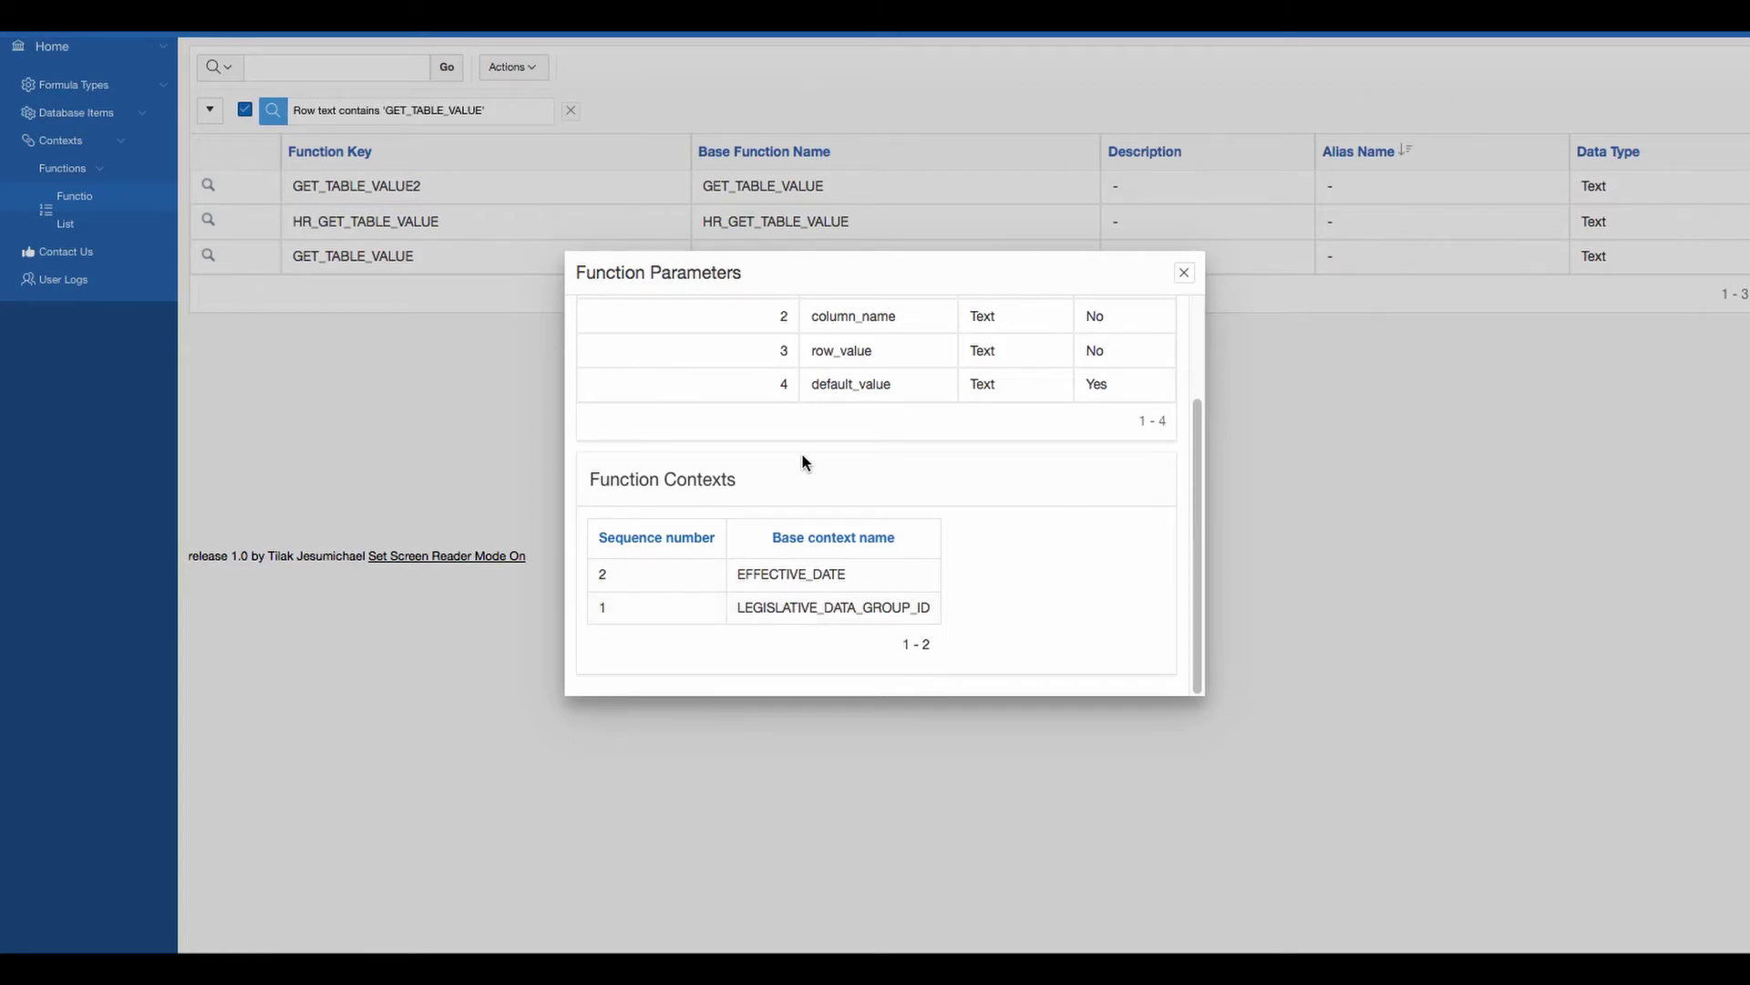
pyautogui.scroll(3, 801, 452)
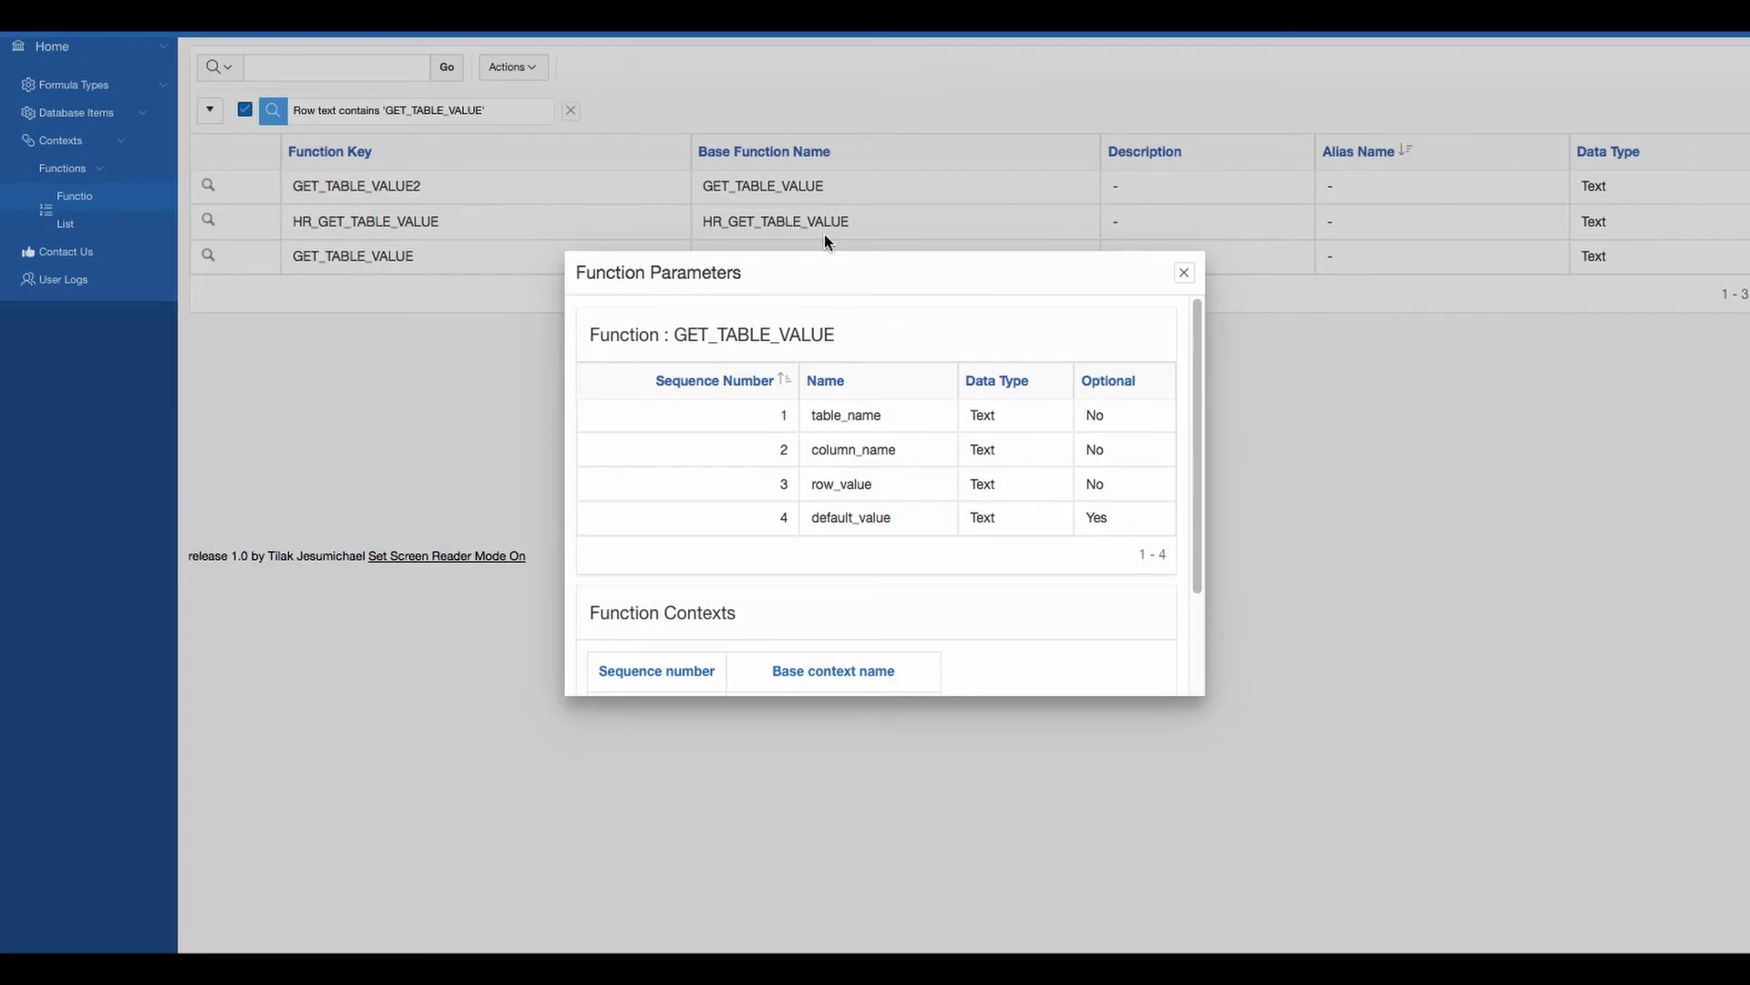
pyautogui.click(1183, 275)
pyautogui.click(799, 254)
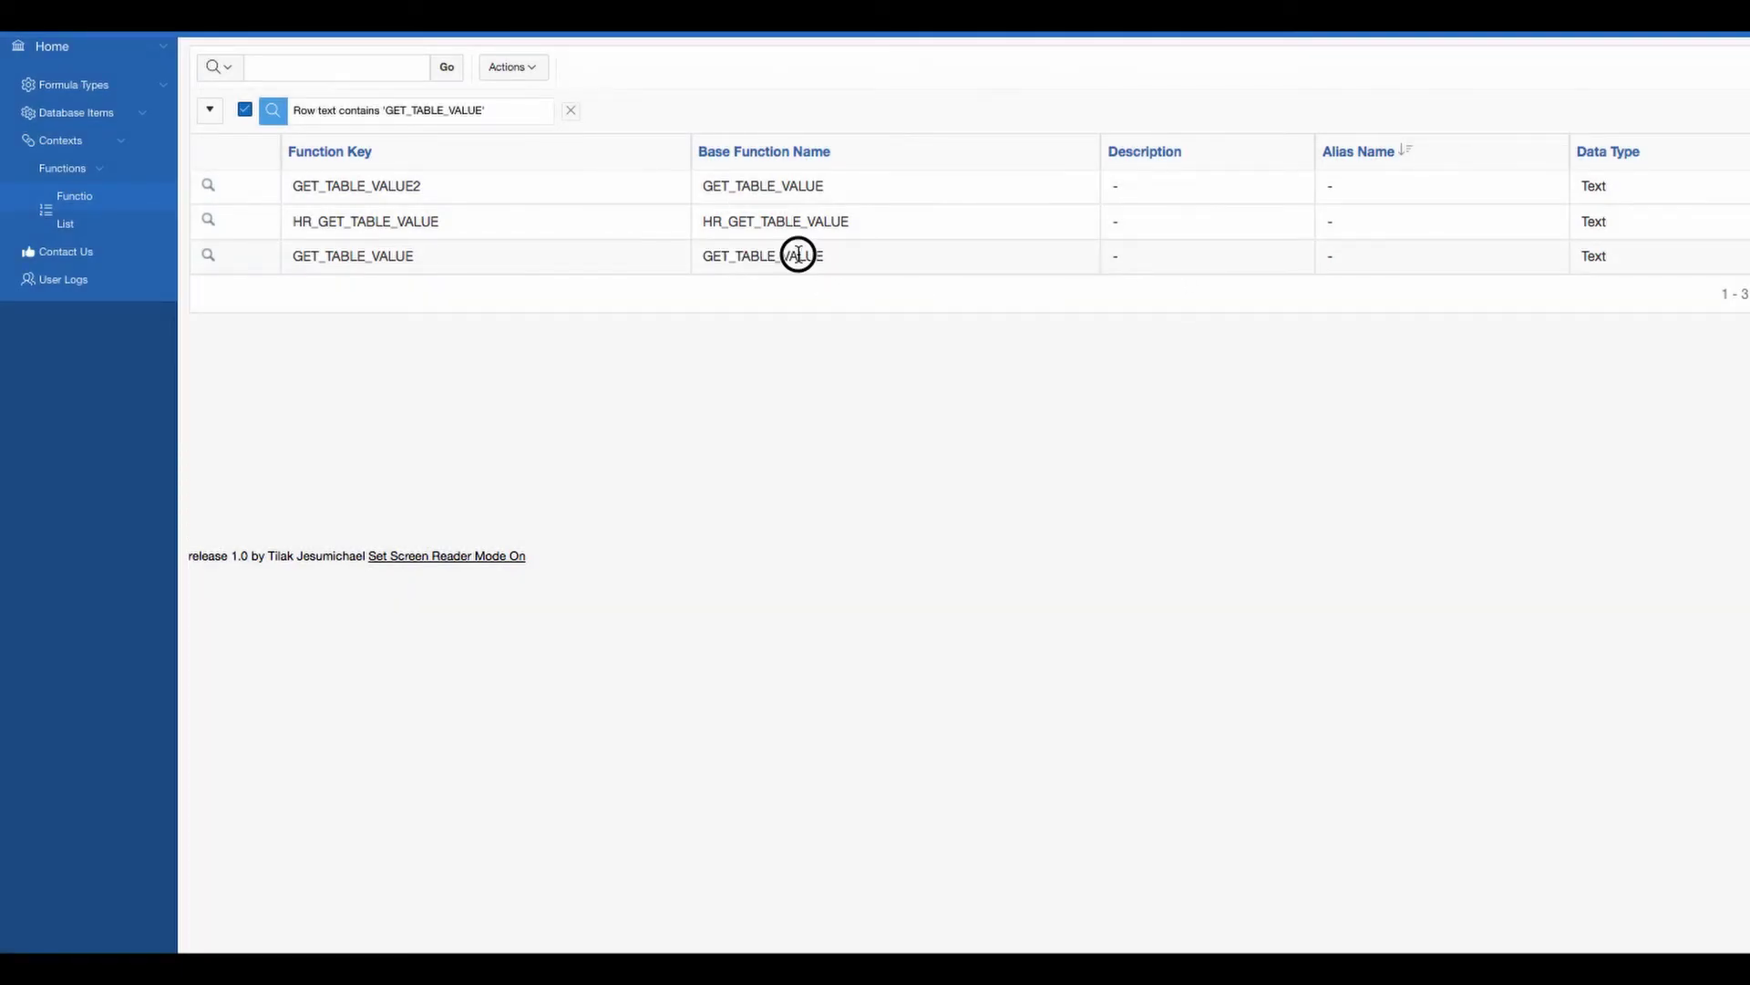
# - Reopen the plain GET_TABLE_VALUE parameter details and close them again
pyautogui.click(210, 258)
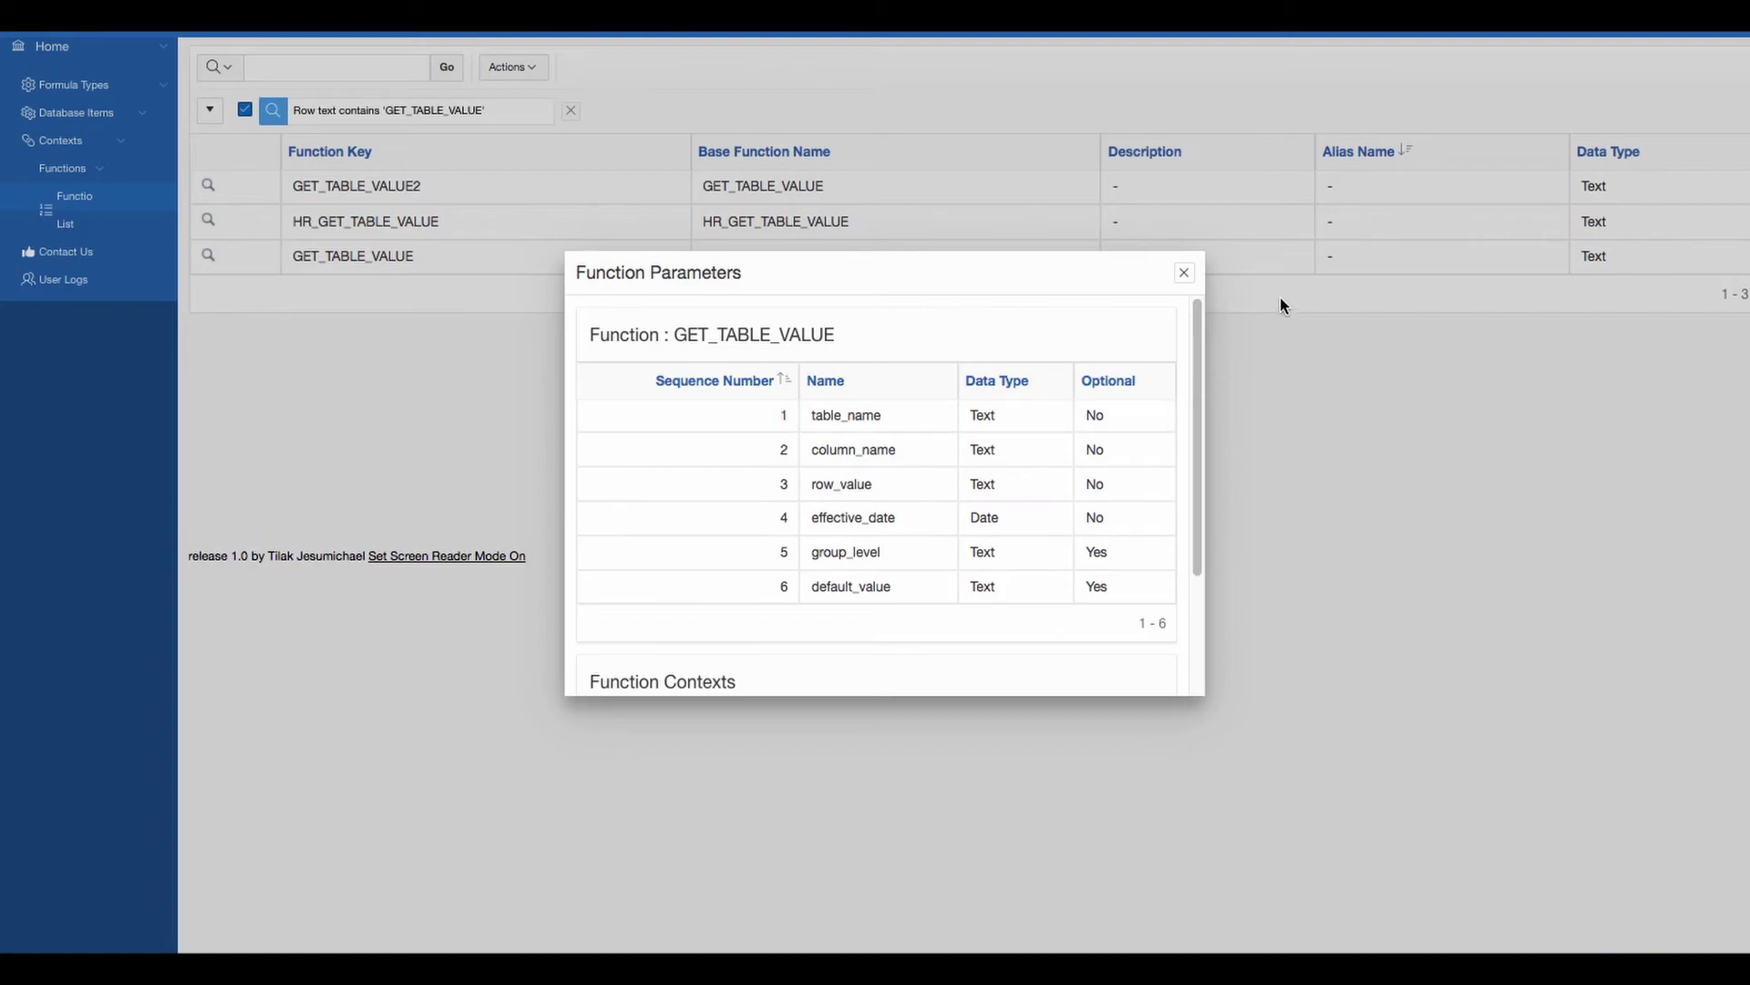
pyautogui.click(1186, 273)
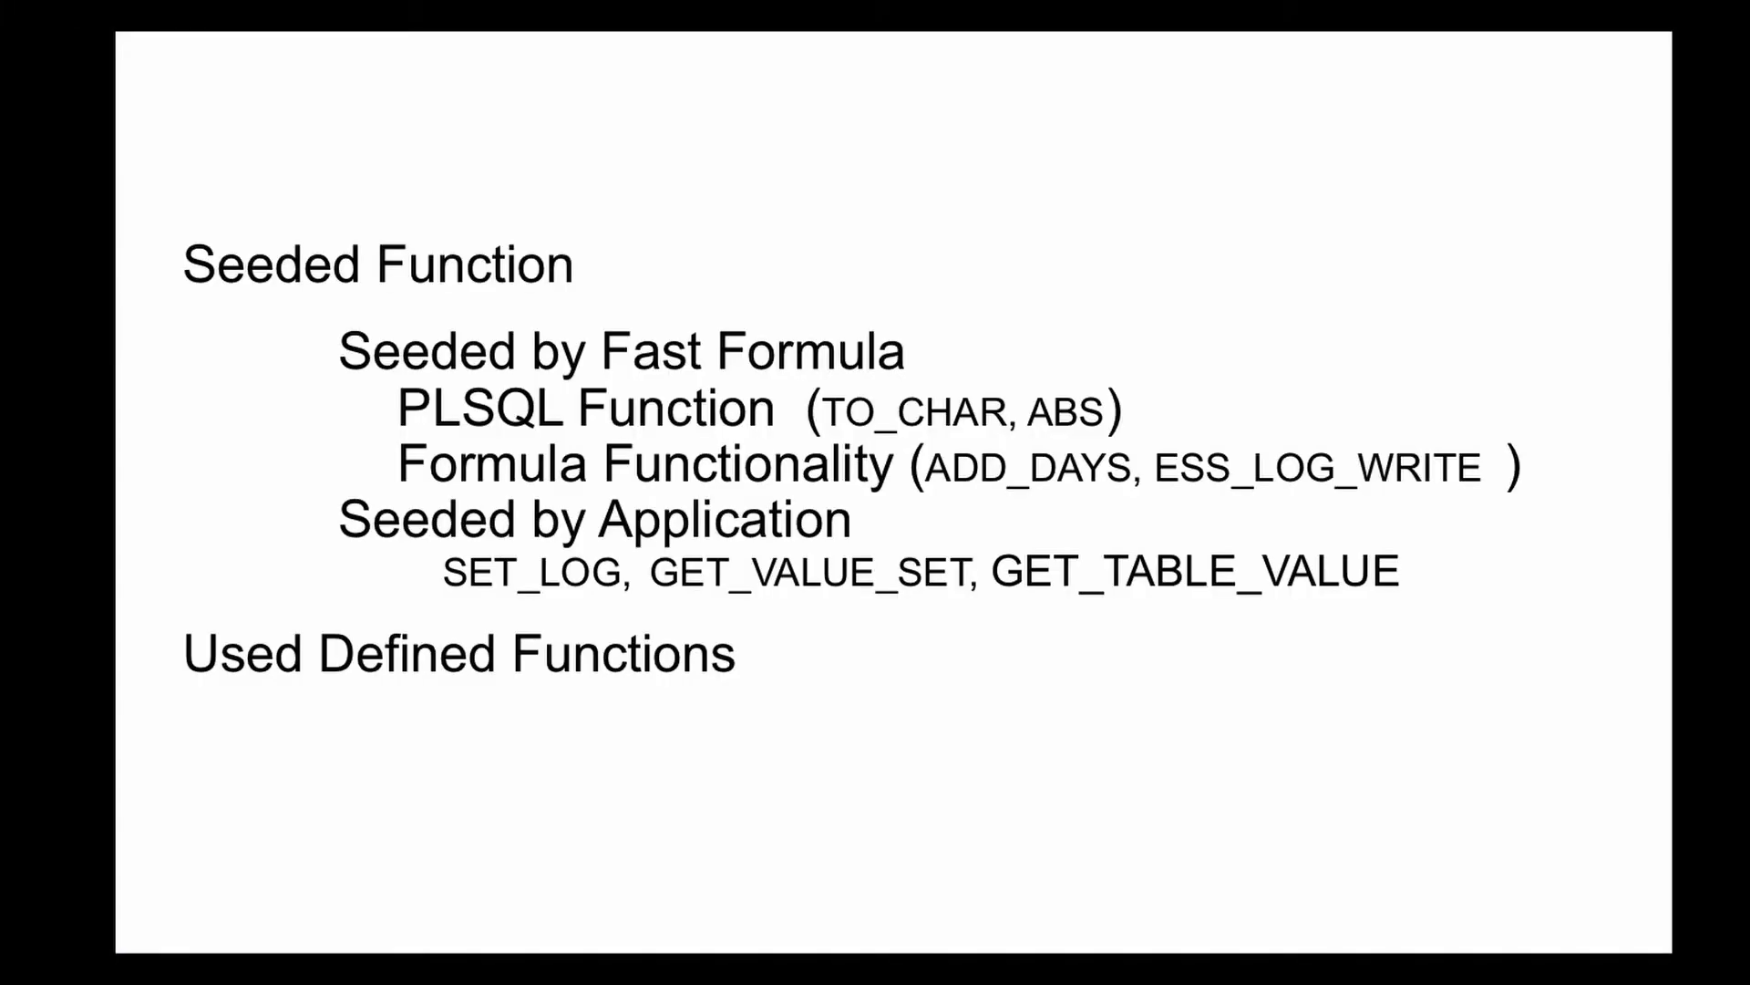
# - Advance through the slide naming ff_functions_b and ff_function_parameters to the blank slide
pyautogui.click(514, 770)
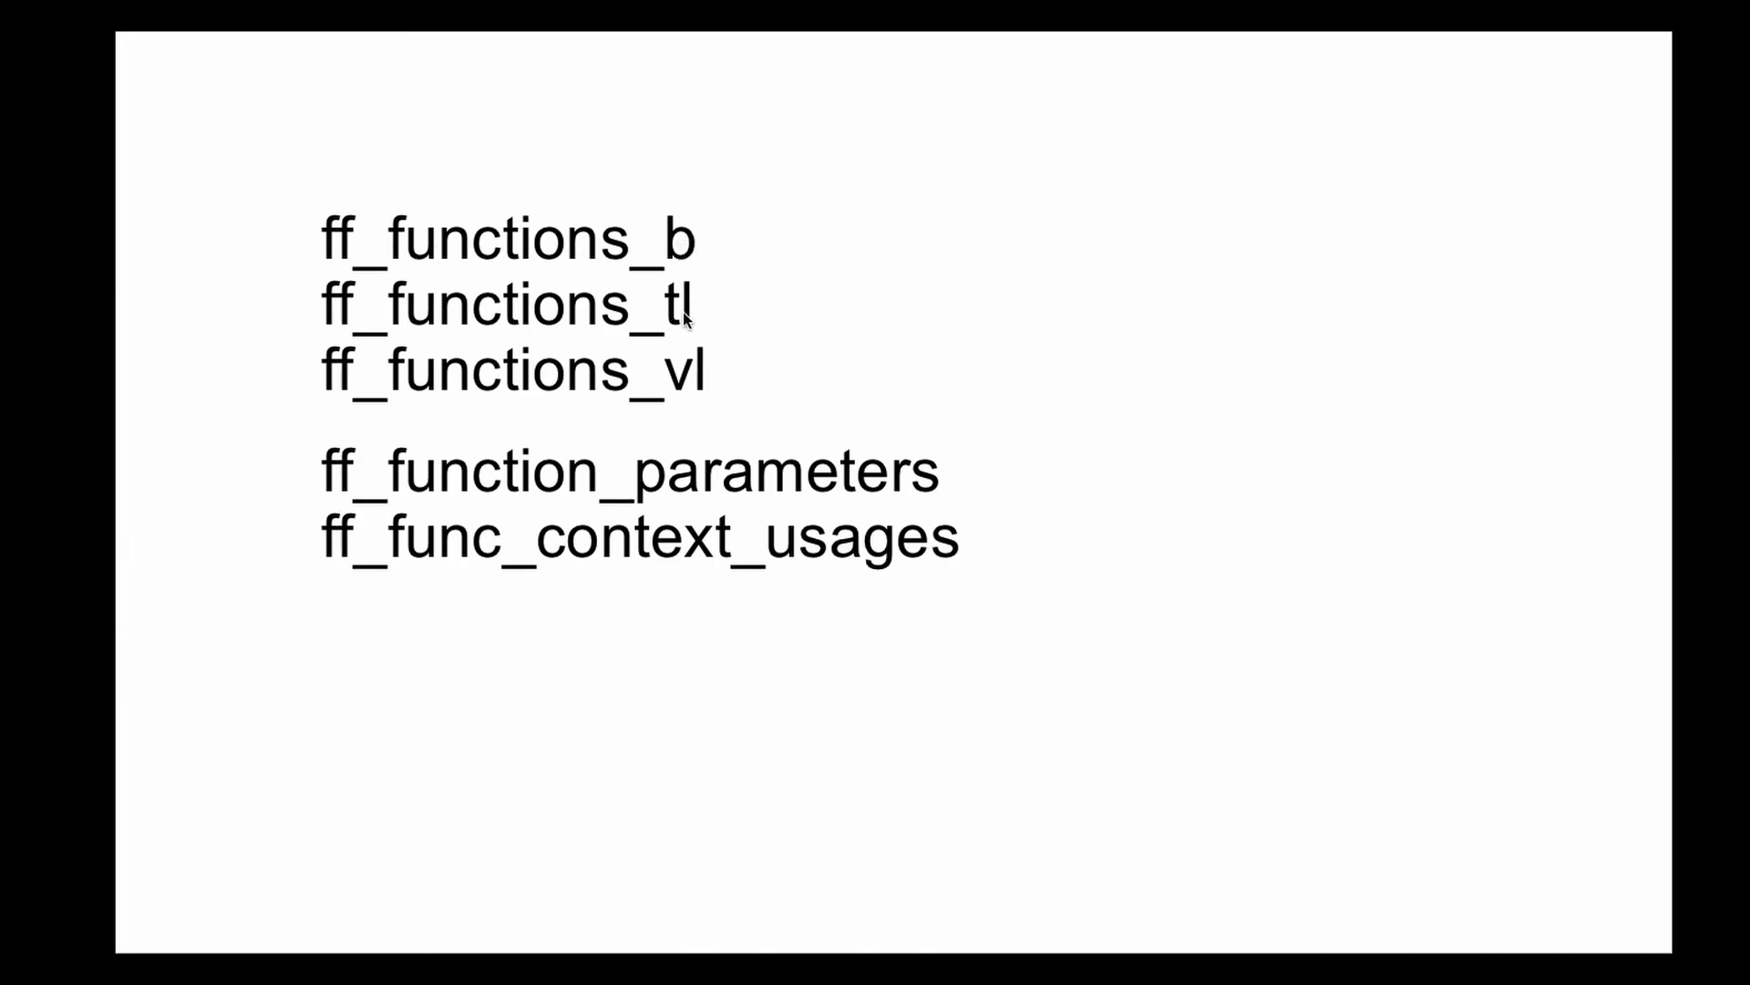
pyautogui.click(764, 314)
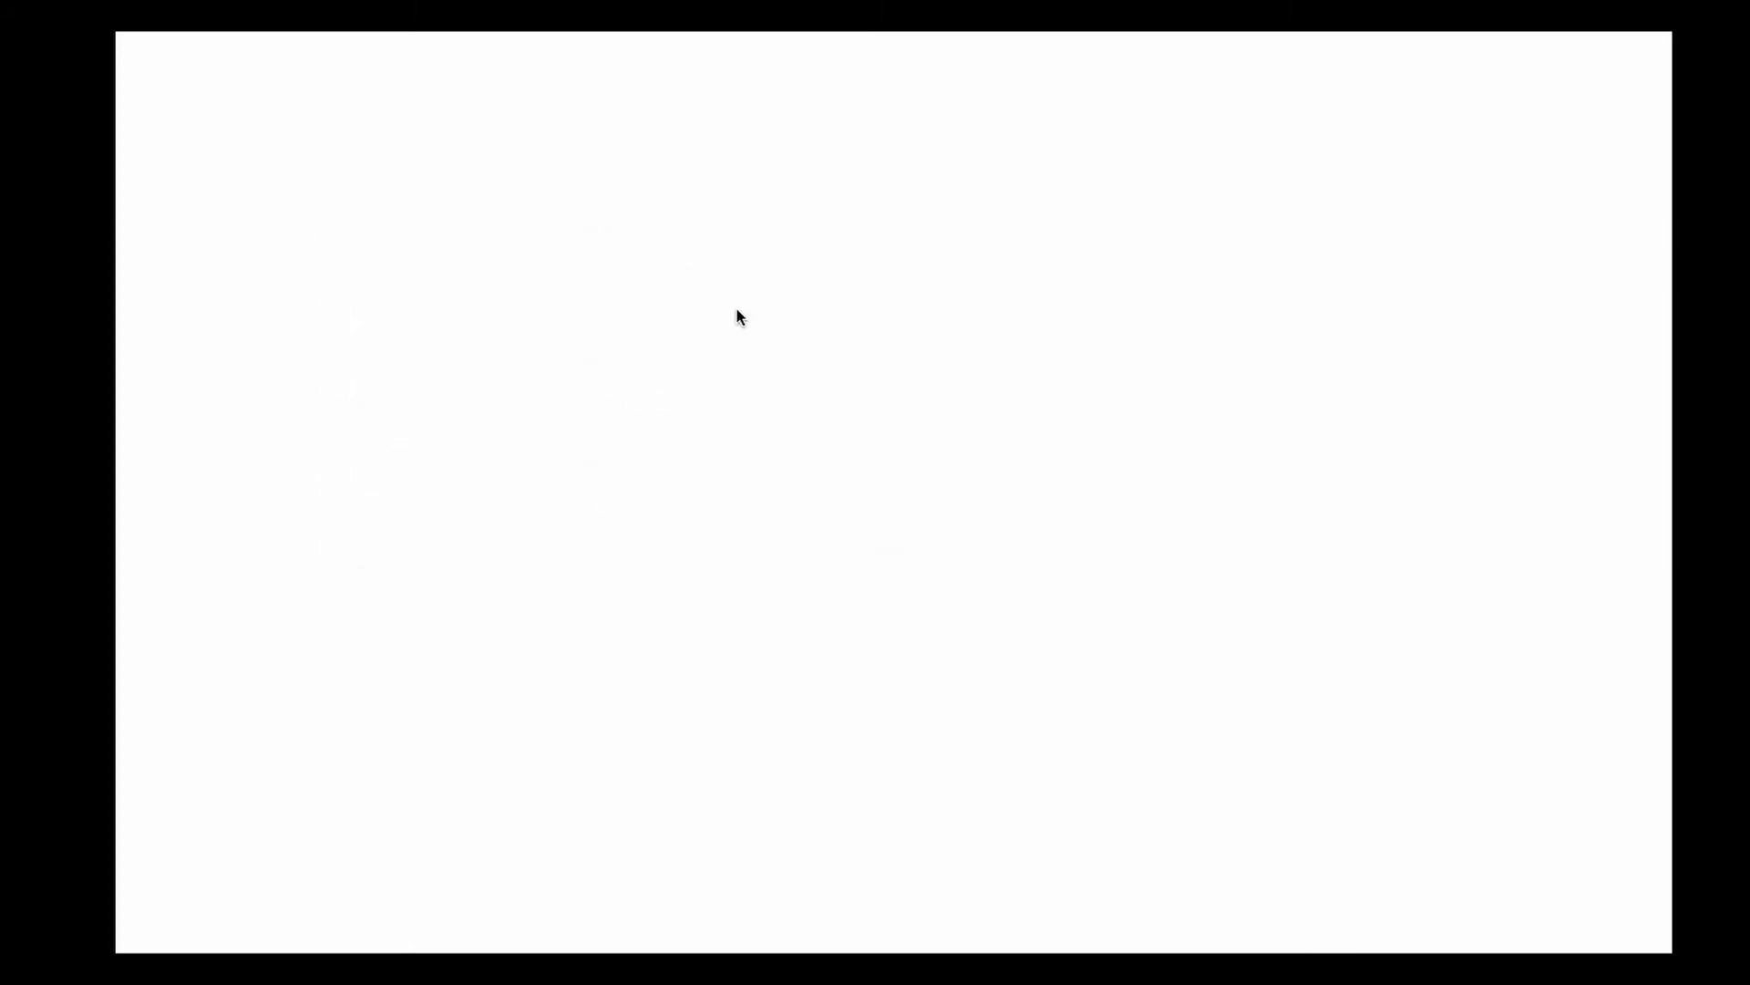